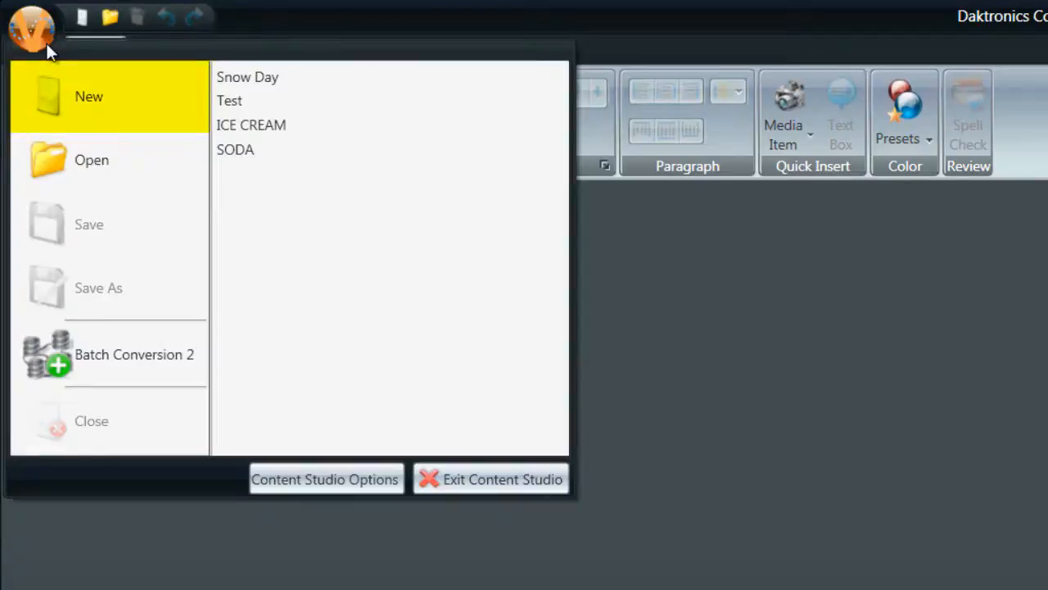
Step: Open the Content Studio options, examine the text filtering settings, and close the options
key("Down")
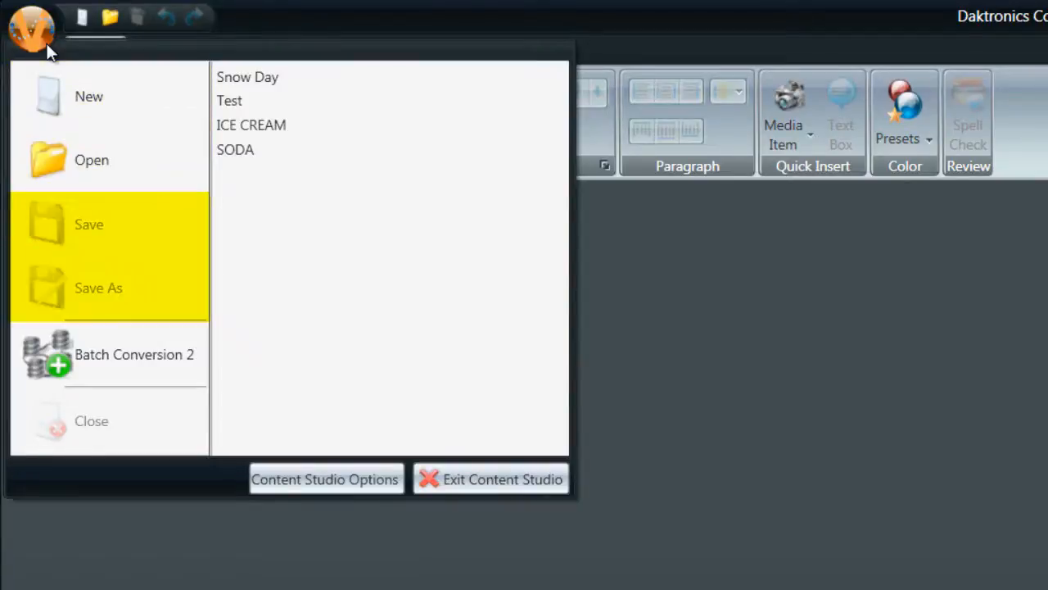
key("Down")
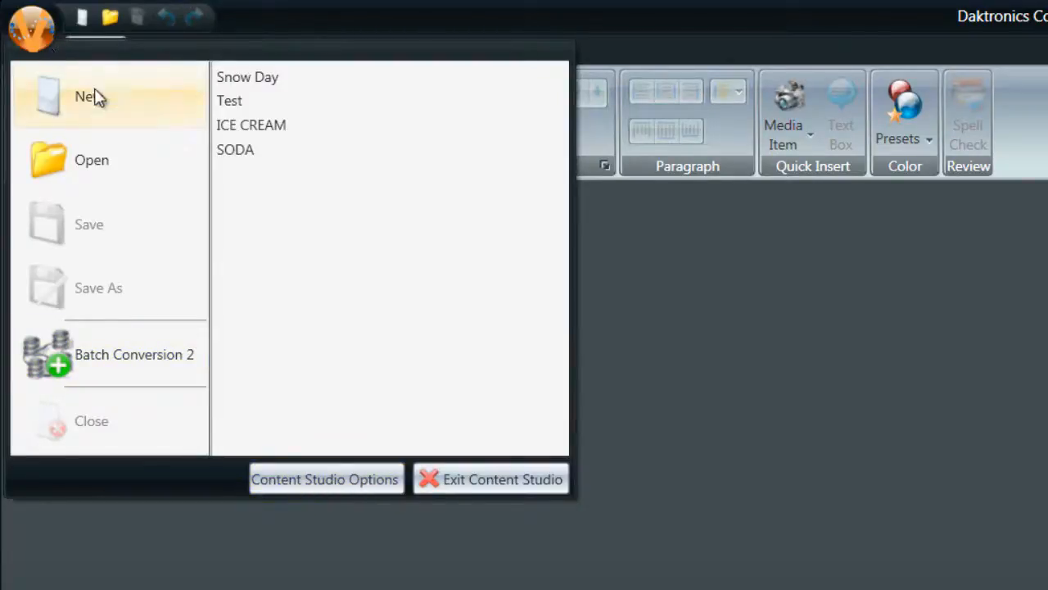
left_click(319, 479)
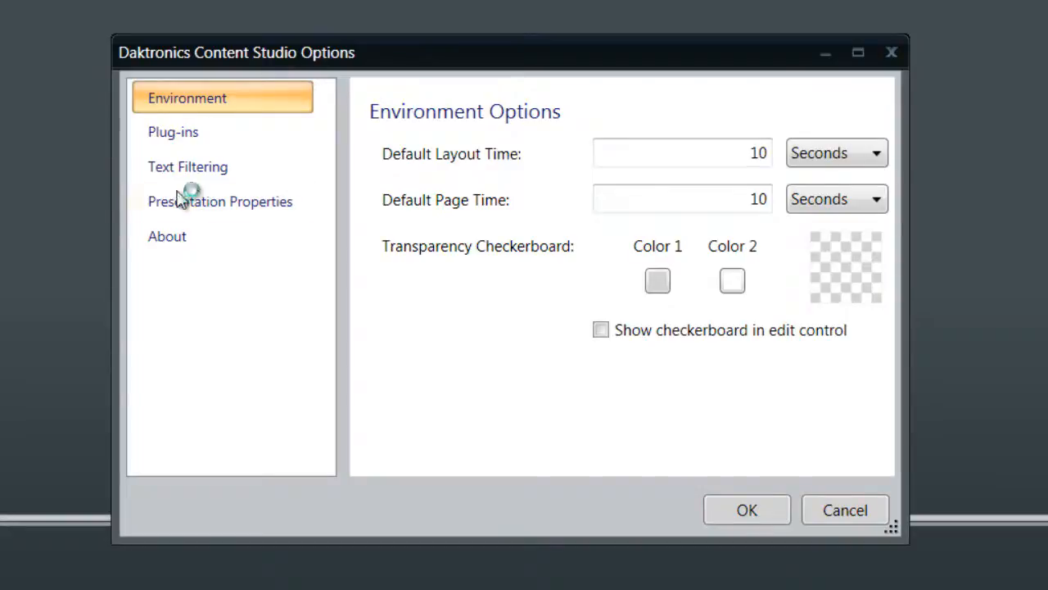
left_click(250, 176)
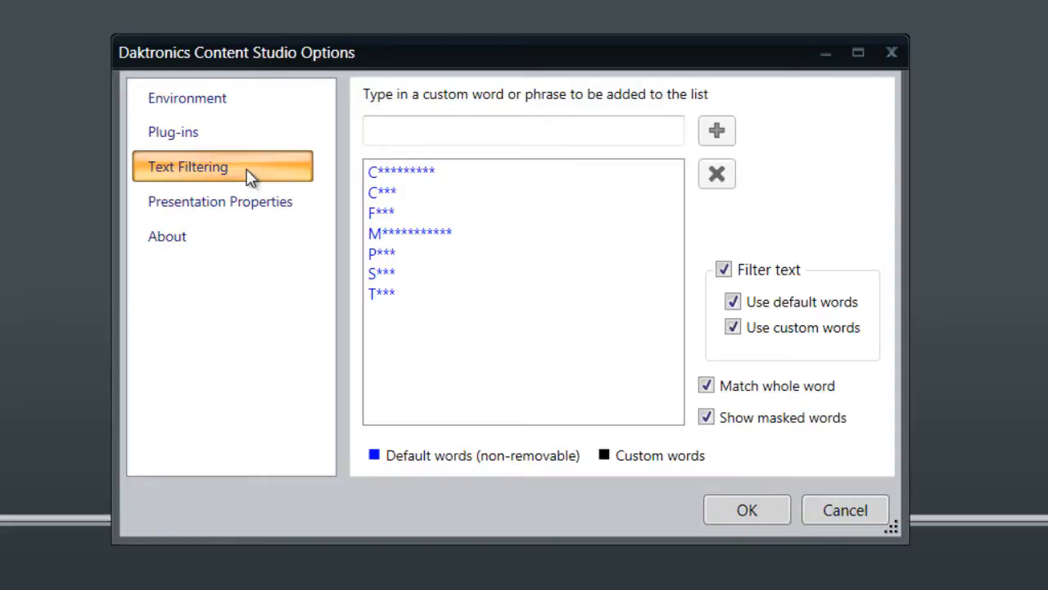
left_click(756, 509)
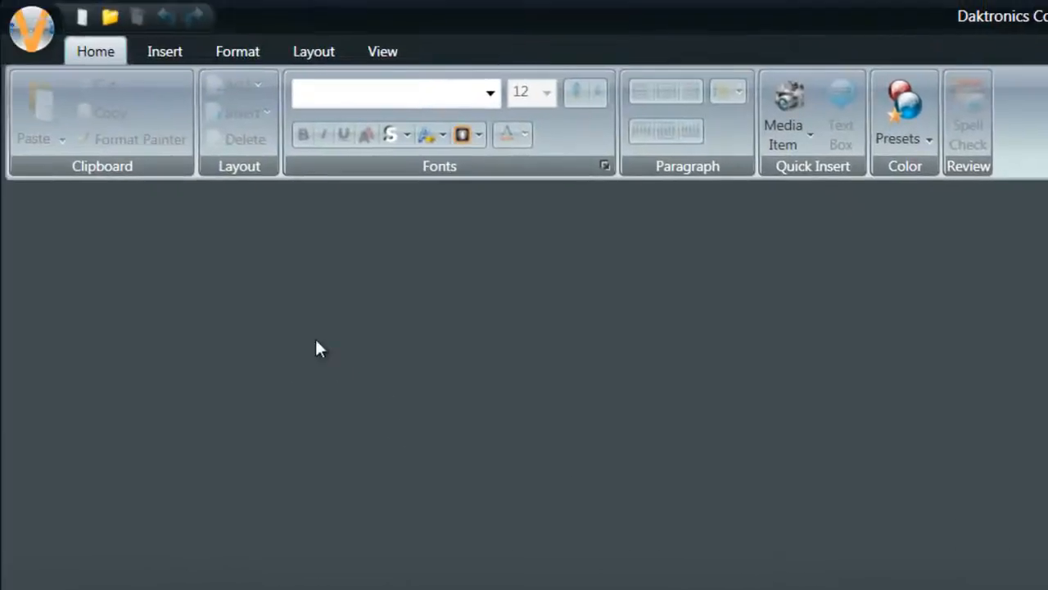
Step: Create a new presentation based on a display, choosing the Full Screen 256x400 display
left_click(33, 31)
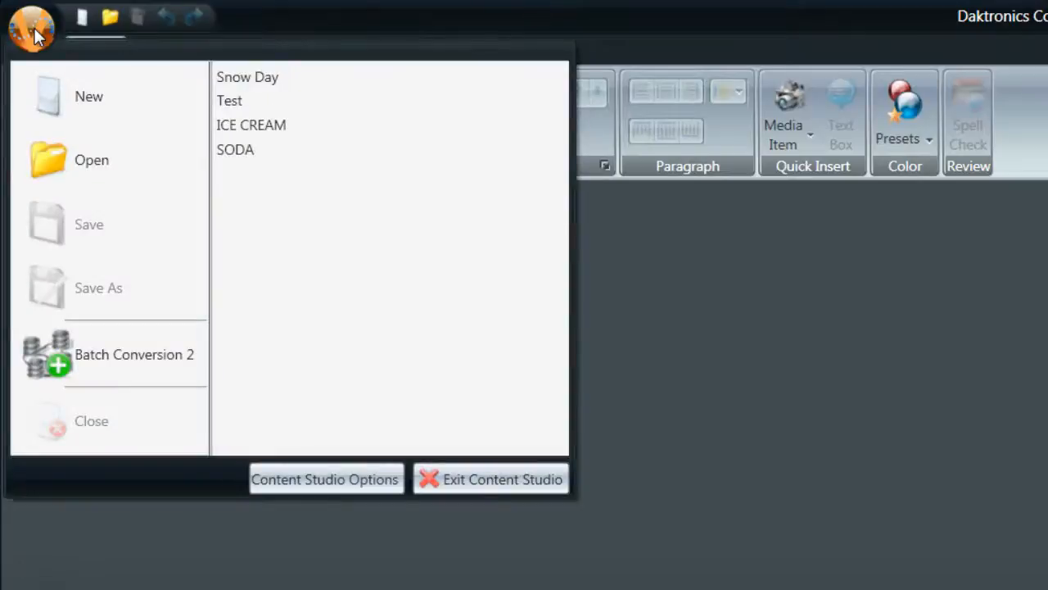
left_click(146, 105)
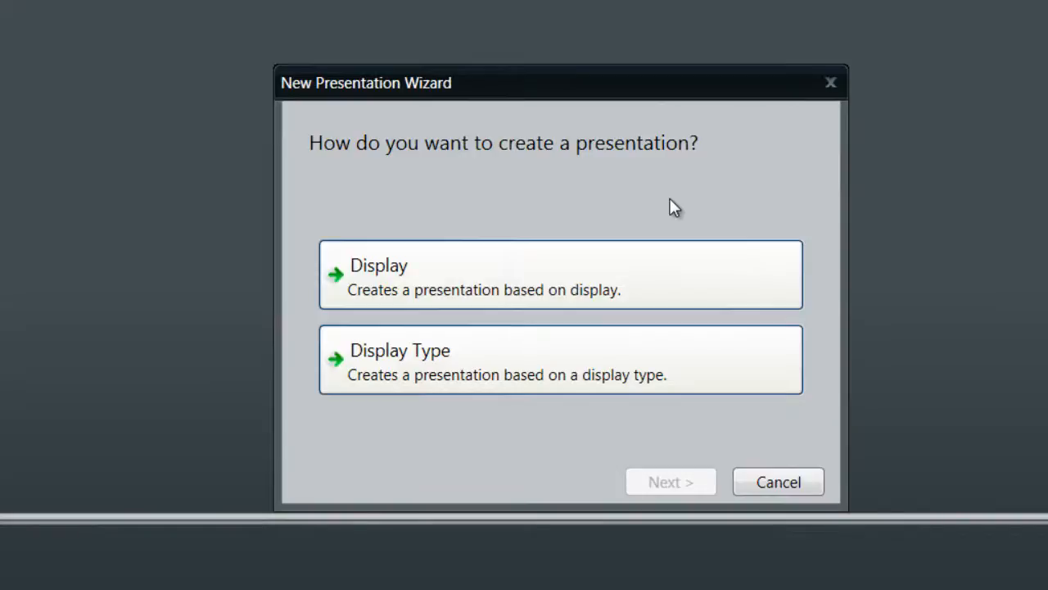
left_click(684, 272)
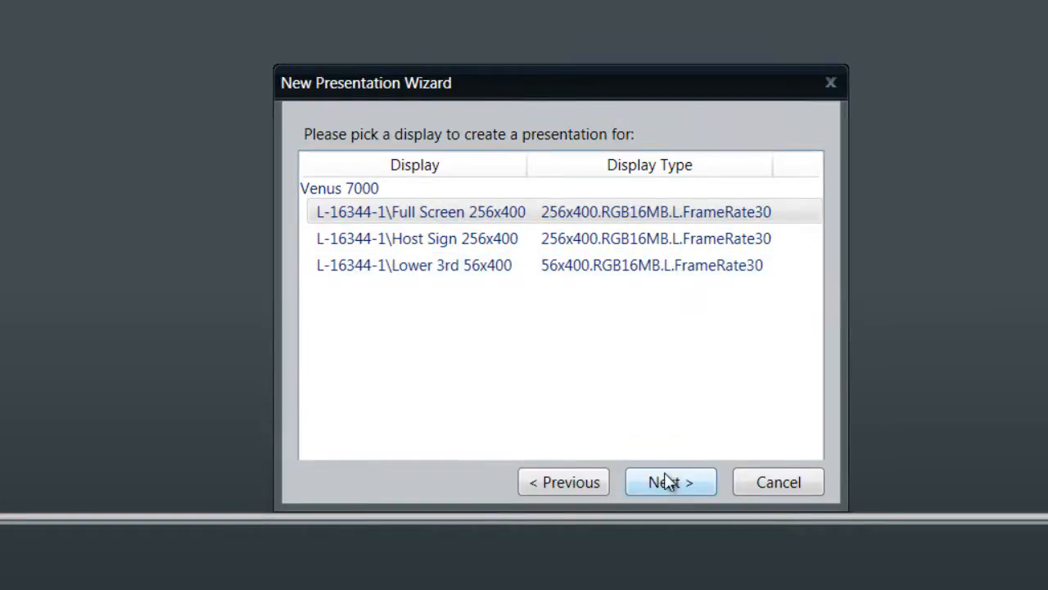
left_click(611, 217)
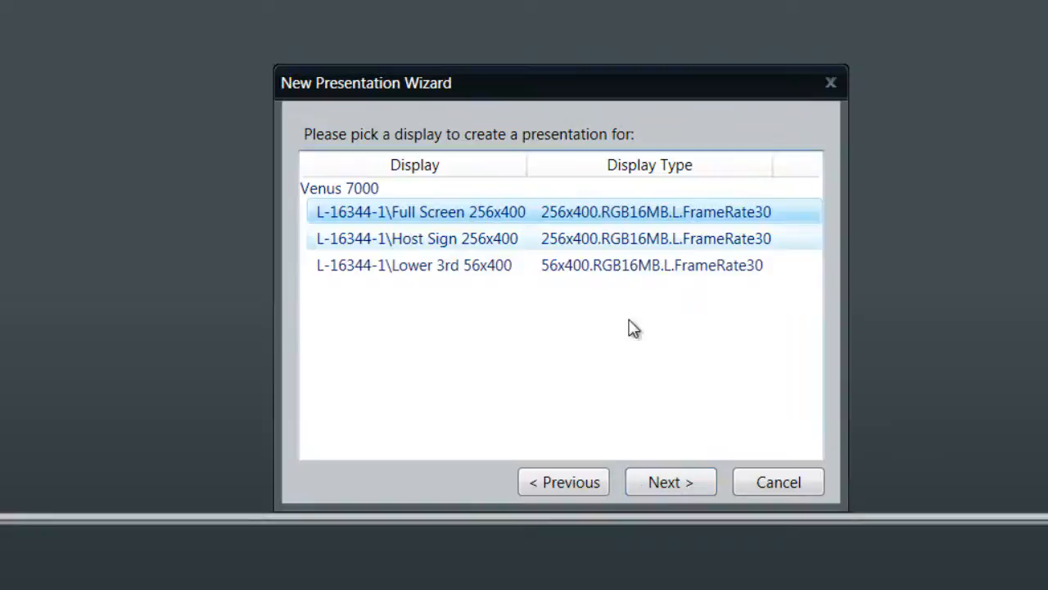
left_click(660, 489)
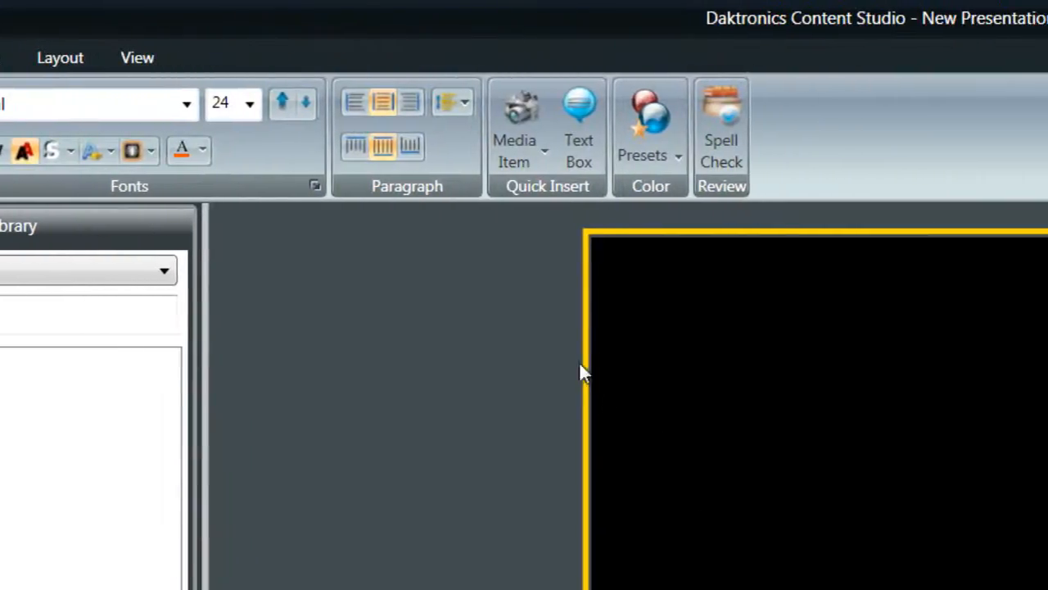
Step: Insert the Ice-Cream-Cones picture from My Pictures into the layout, importing the whole image with the Best fit mode
left_click(522, 136)
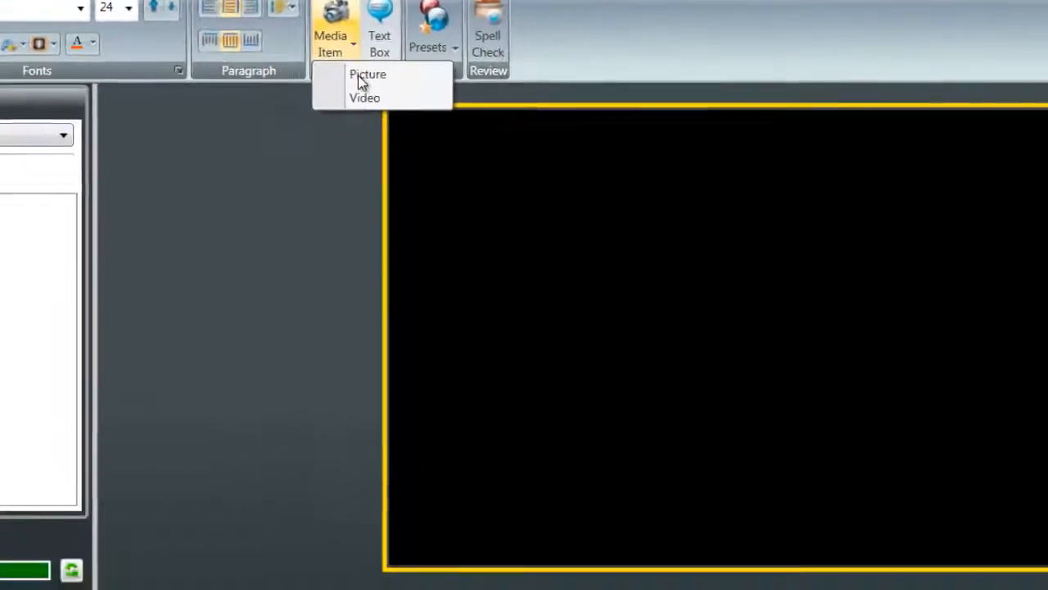
left_click(358, 75)
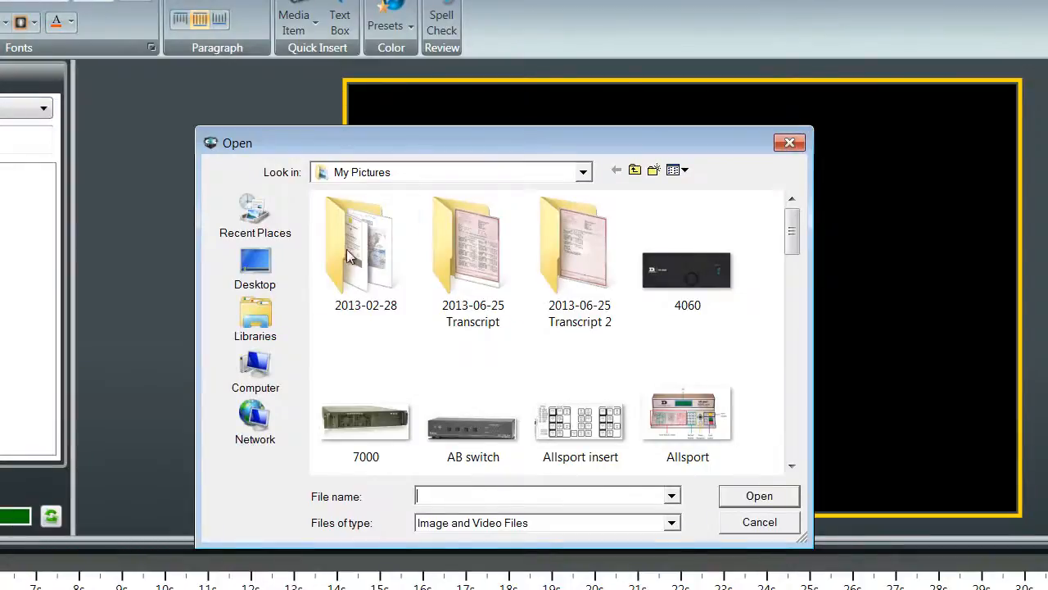
left_click_drag(792, 236, 795, 351)
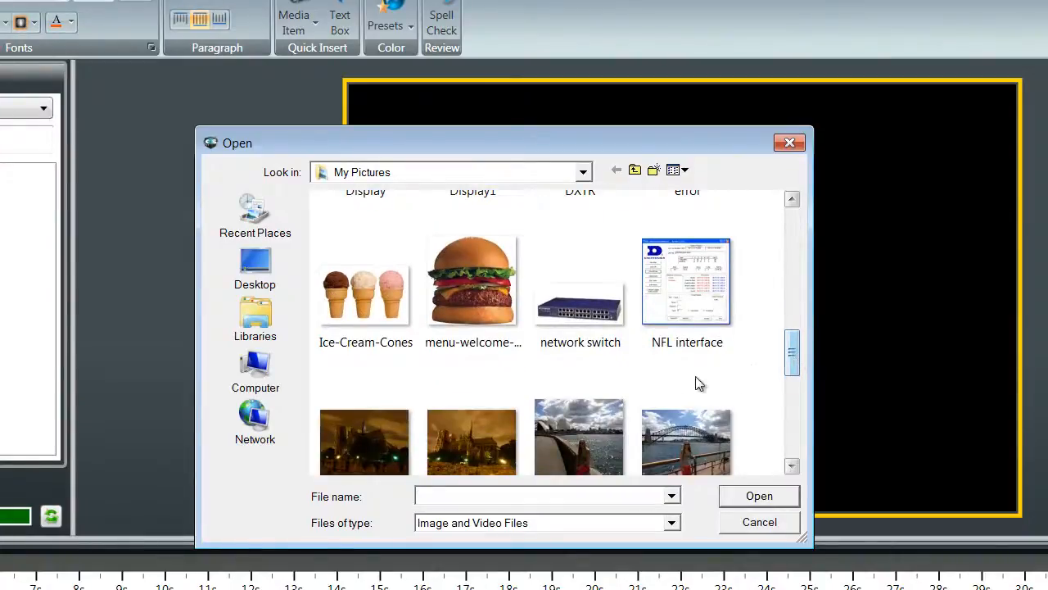
left_click(358, 318)
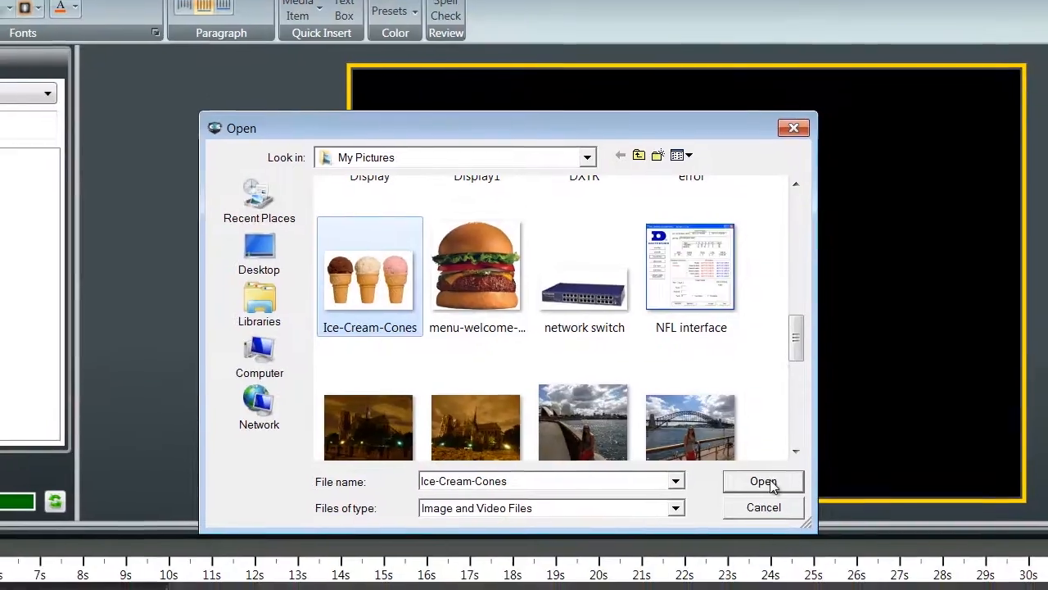
left_click(765, 498)
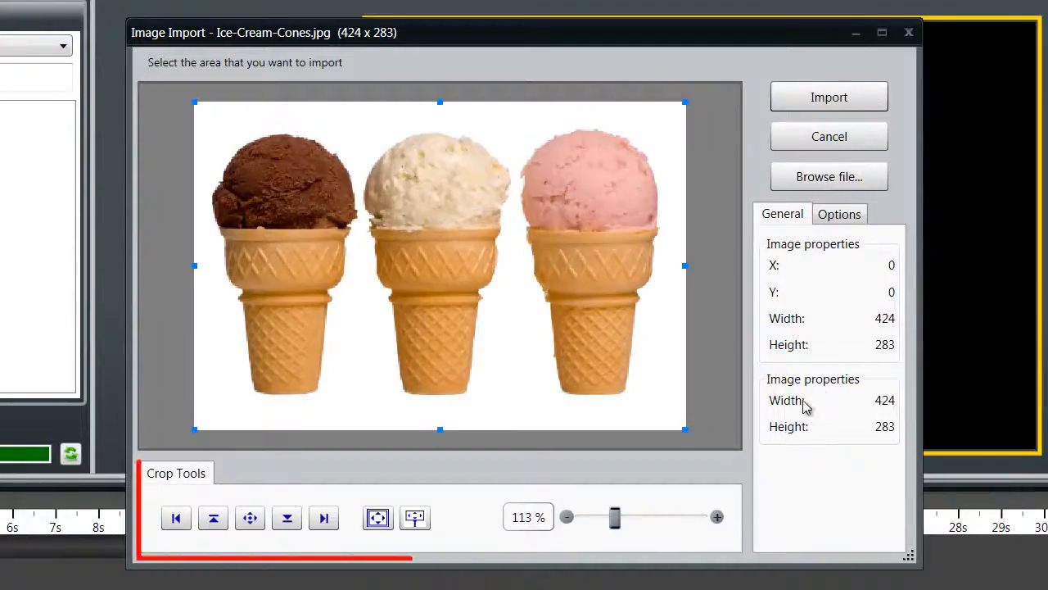
left_click(851, 220)
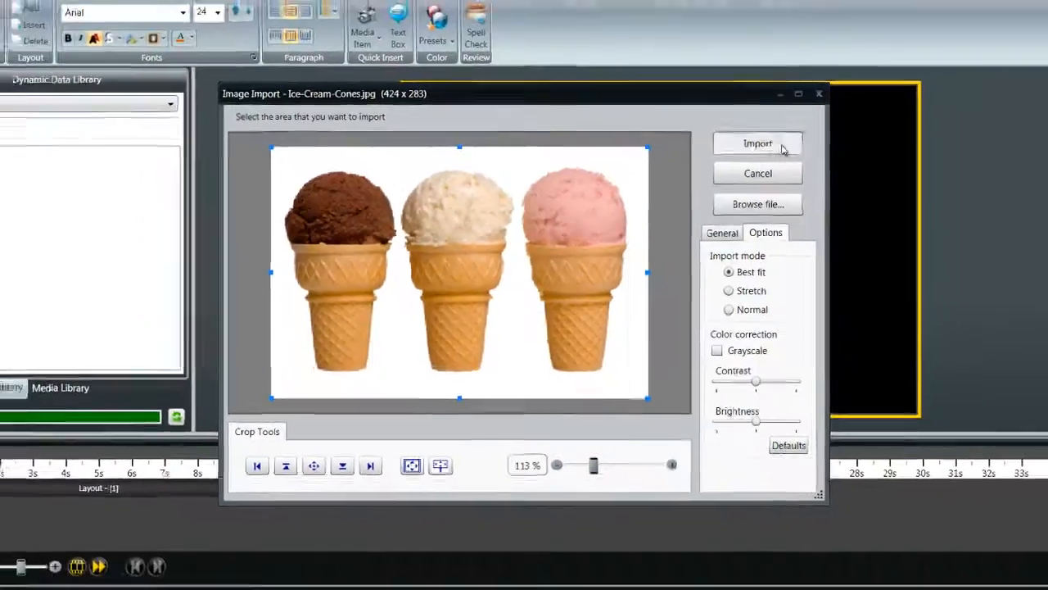
left_click(783, 148)
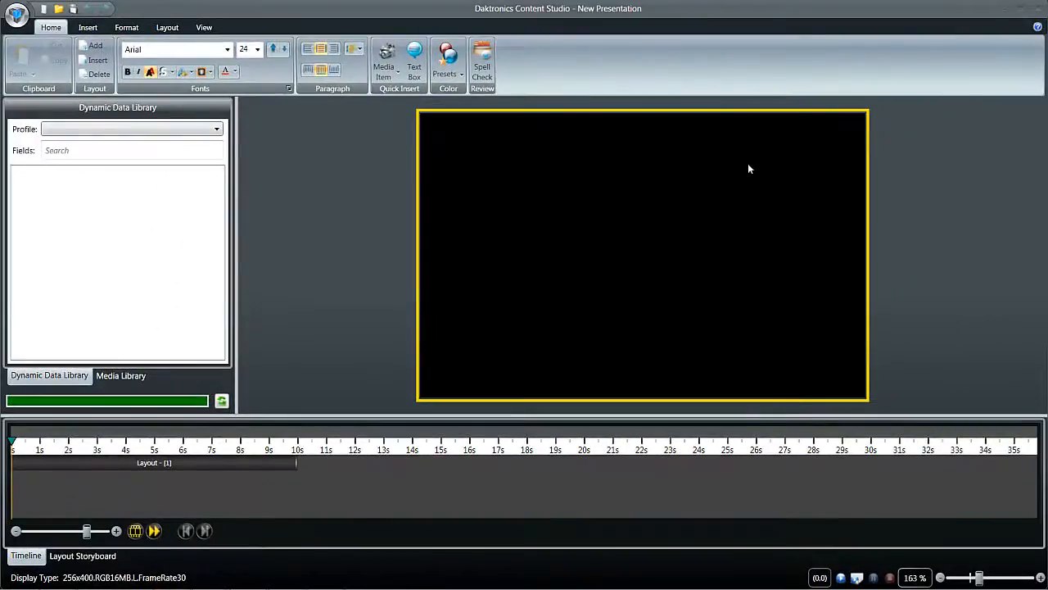
Step: Insert a time element in the 12:00 AM format and move it to about (153, 158), over the lower part of the middle cone
left_click(85, 28)
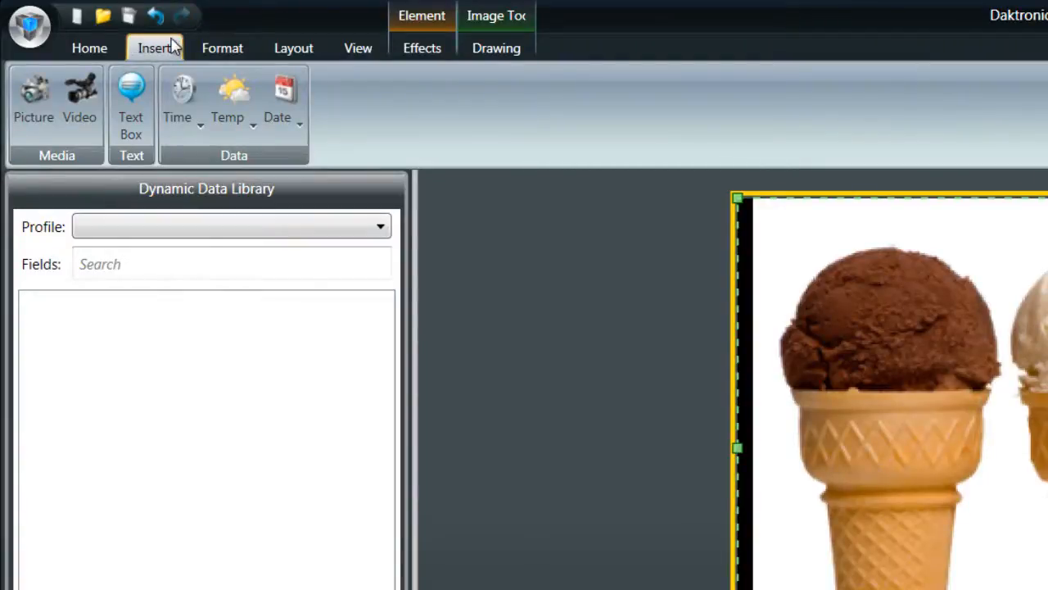
left_click(179, 111)
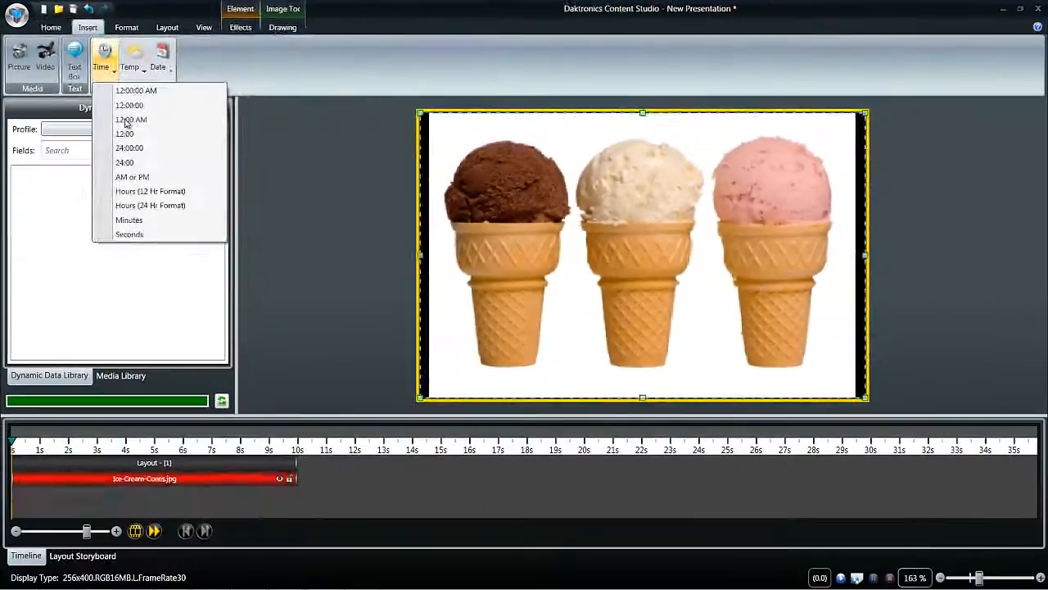
left_click(127, 121)
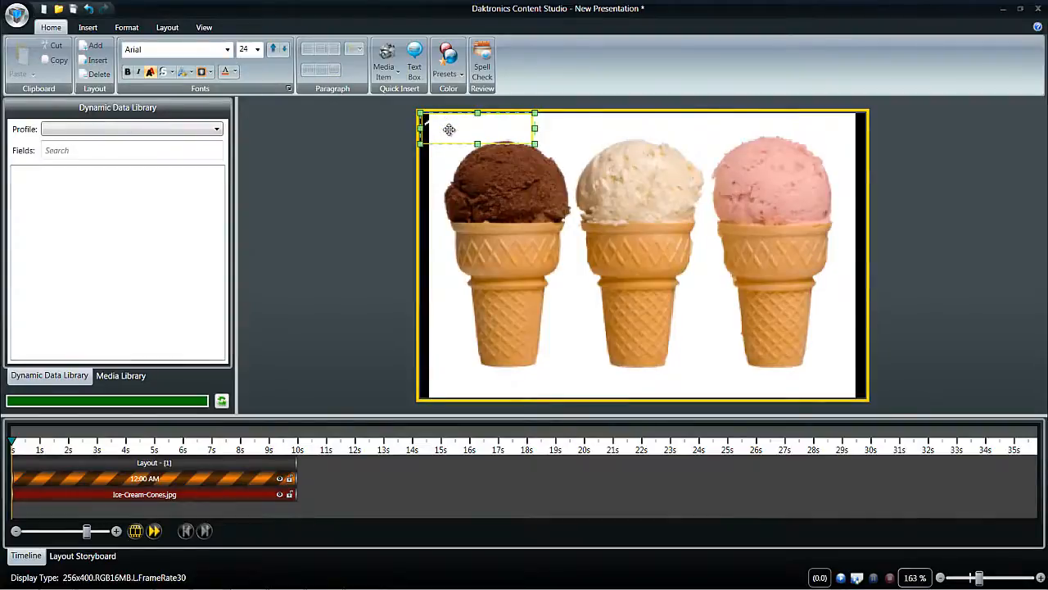
left_click_drag(449, 130, 620, 305)
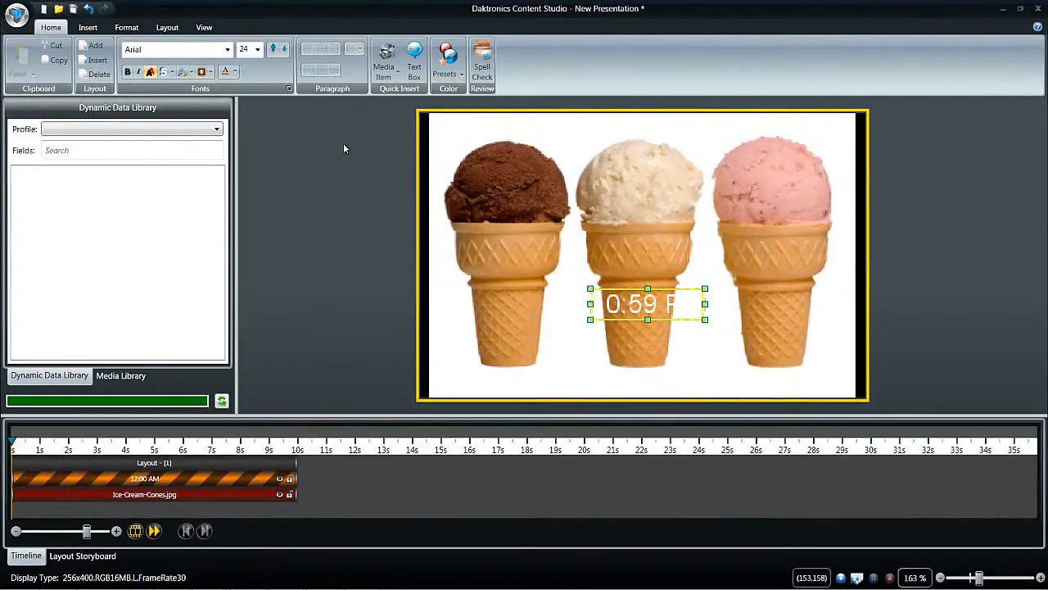
Step: Enlarge the time element's font to size 48
left_click(274, 51)
left_click(274, 51)
left_click(274, 50)
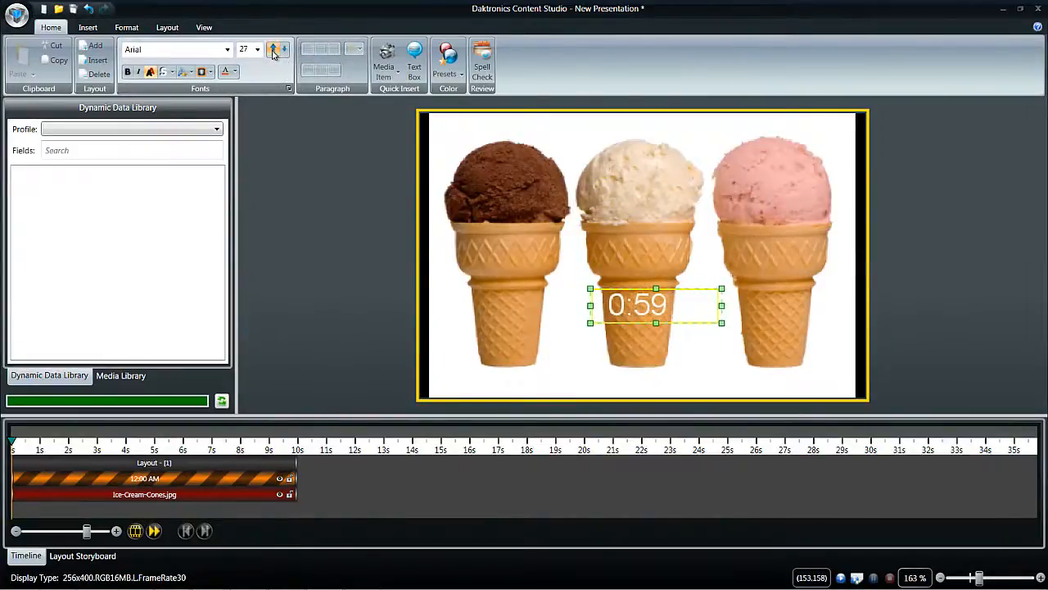
left_click(274, 50)
left_click(275, 51)
left_click(274, 51)
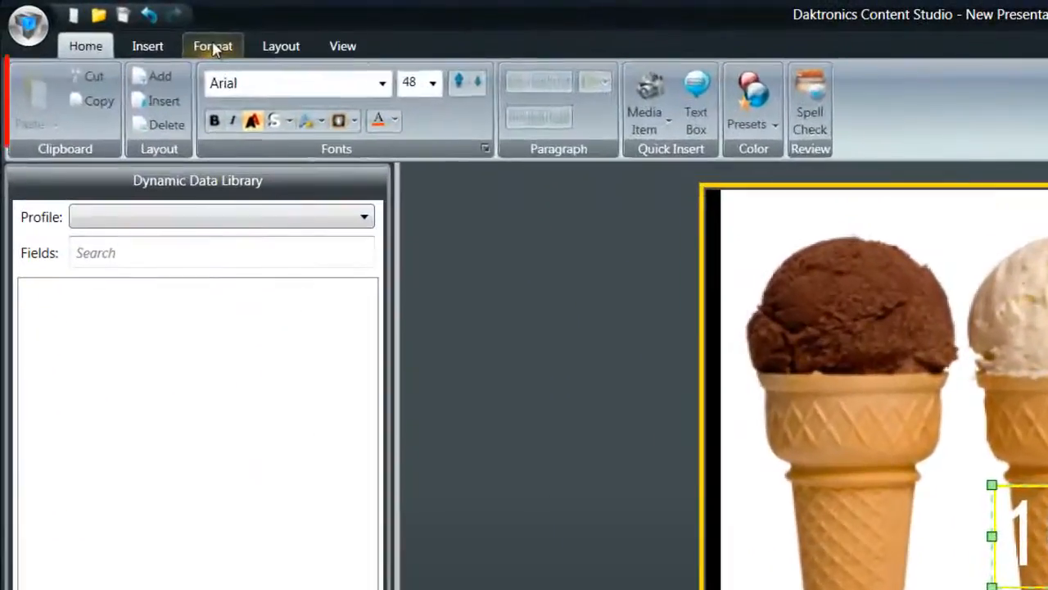
Step: Center the time element vertically on the layout
left_click(213, 47)
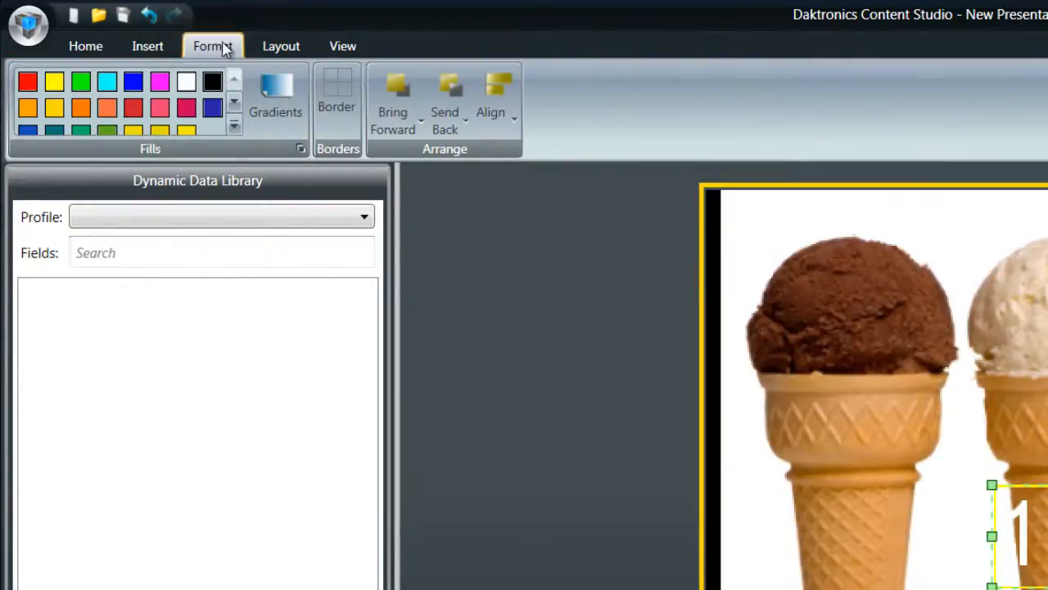
left_click(506, 115)
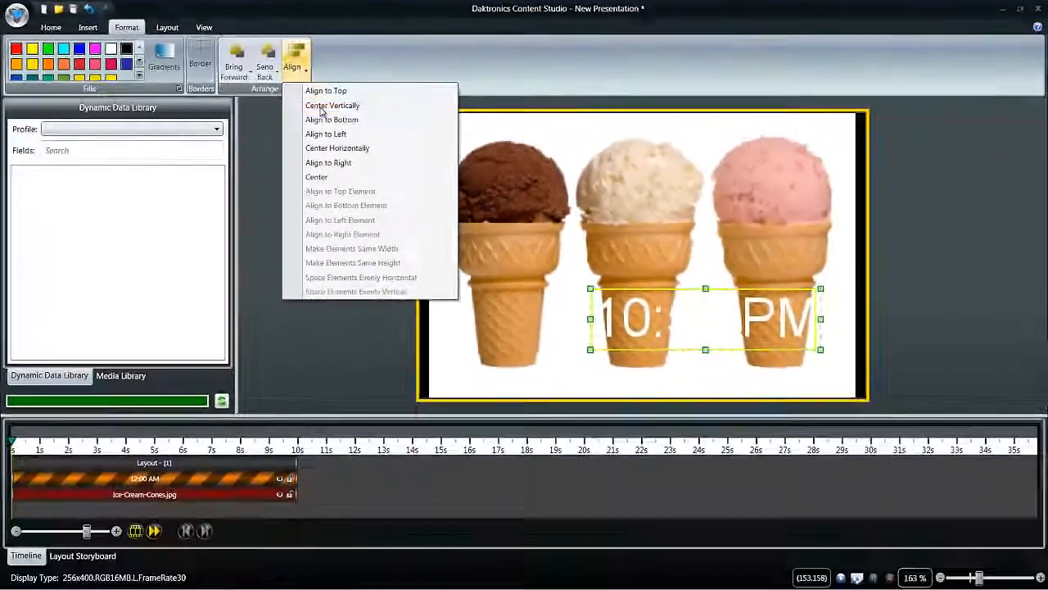
left_click(558, 177)
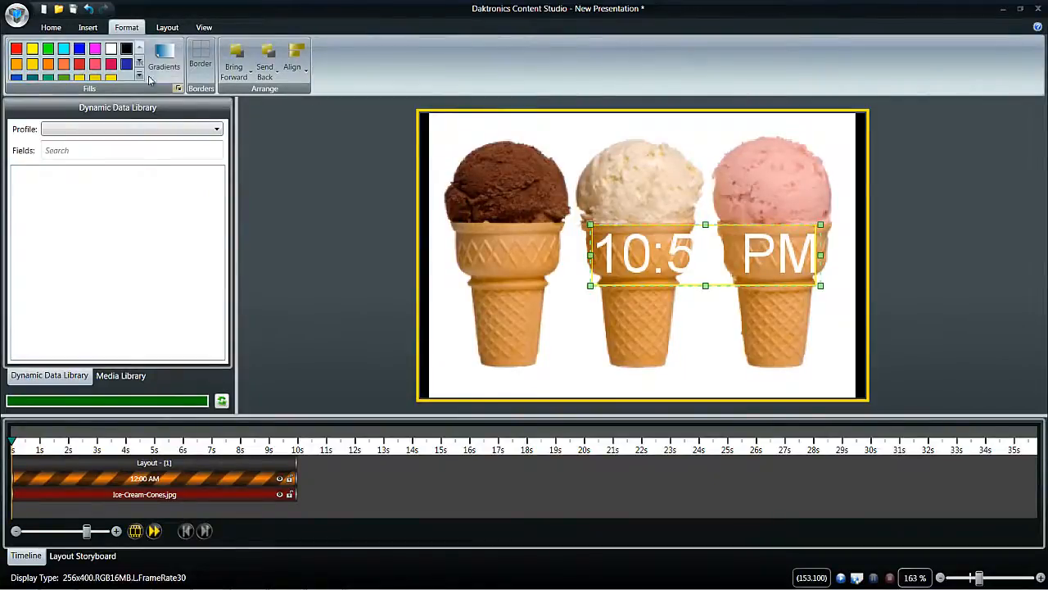
Step: Add a second layout and try yellow, green, orange and red background fills, ending with magenta
left_click(51, 28)
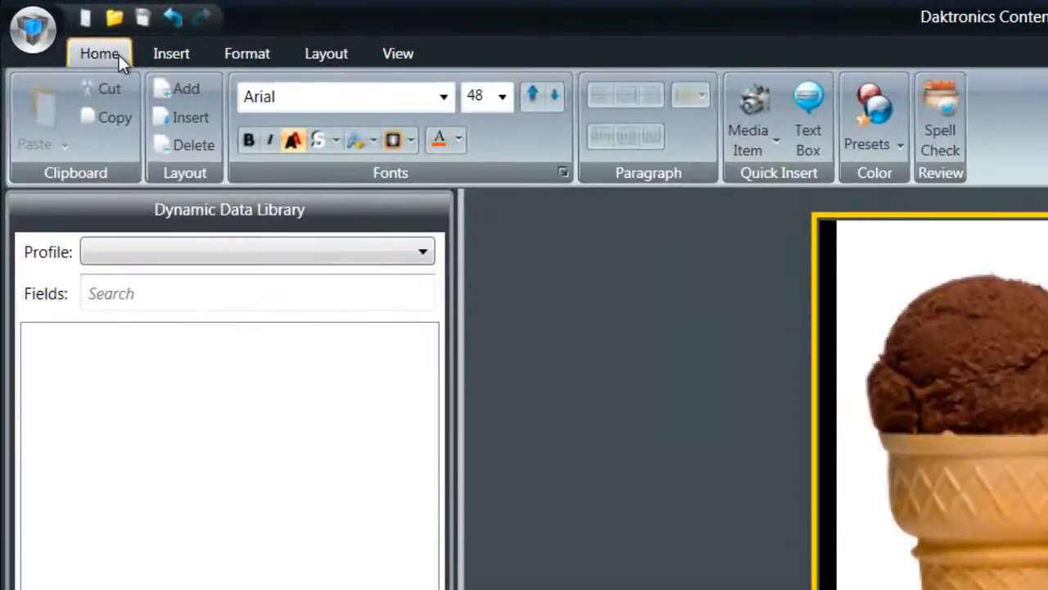
left_click(169, 88)
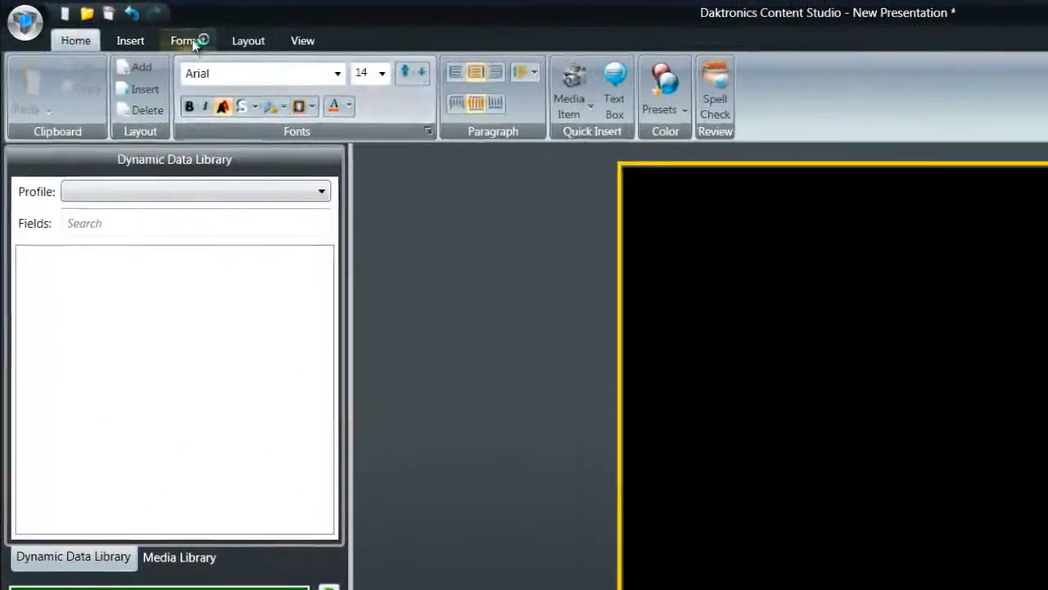
left_click(155, 34)
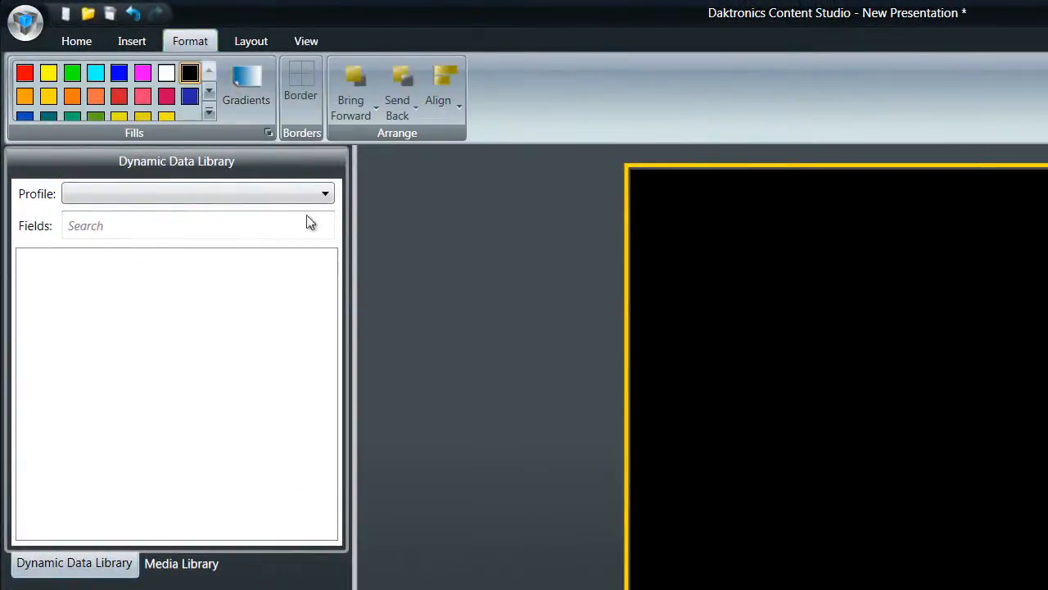
left_click(46, 77)
left_click(72, 75)
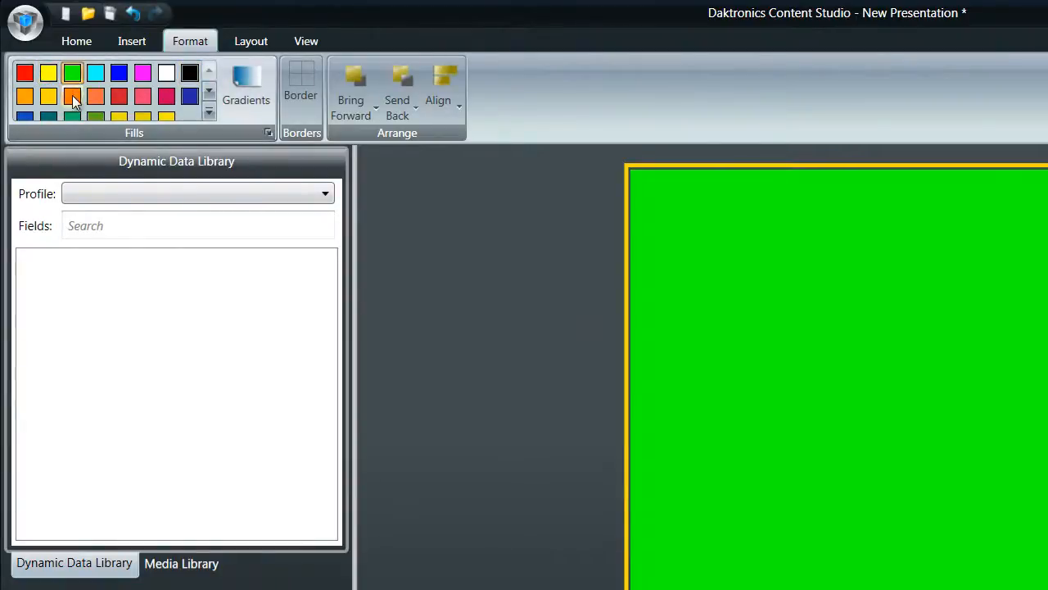
left_click(72, 96)
left_click(120, 98)
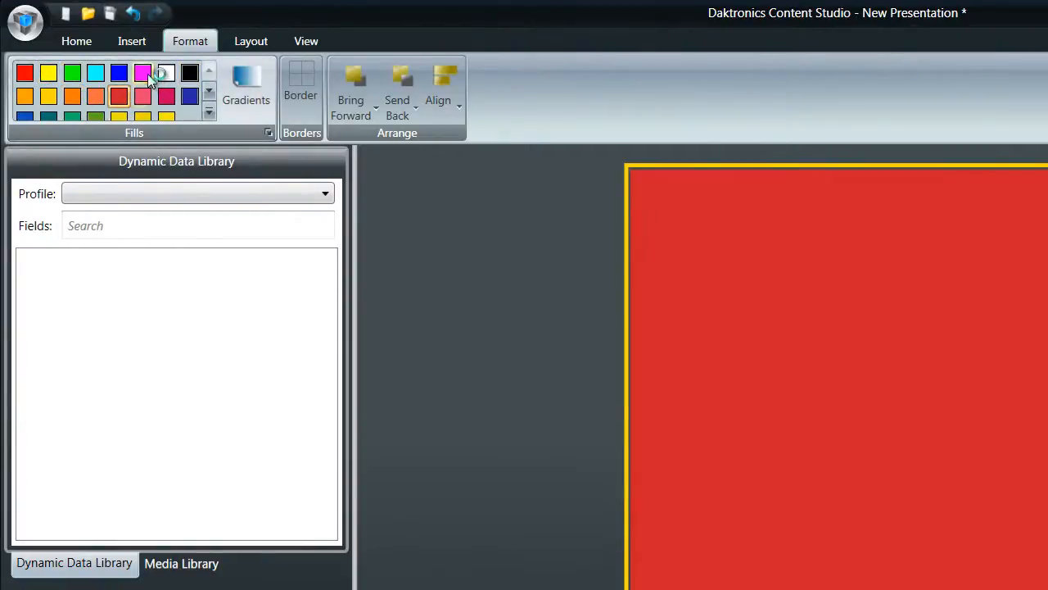
left_click(144, 73)
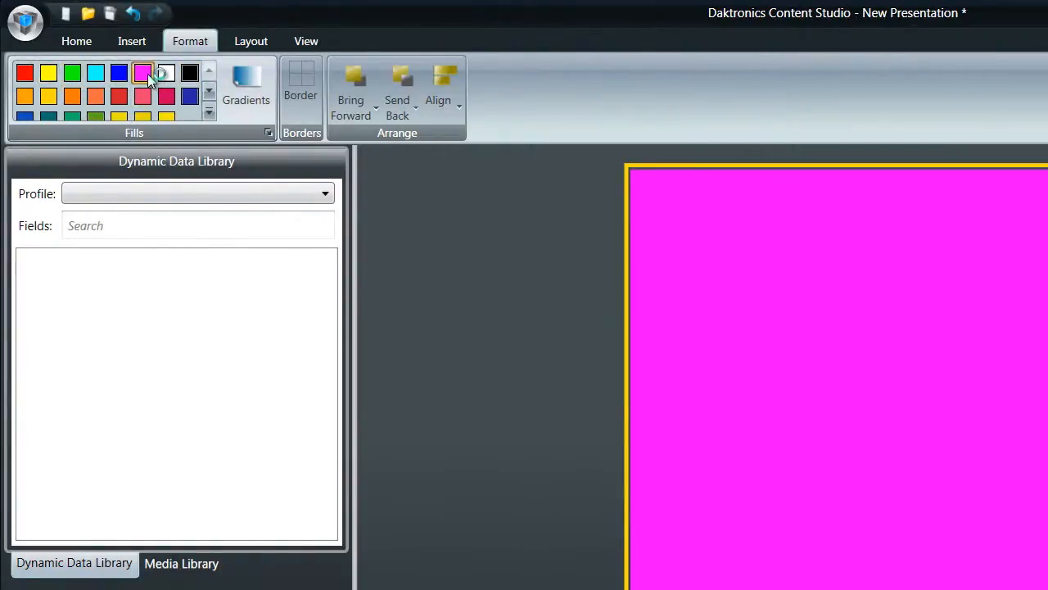
Step: Fill the second layout's background with a custom color whose red value is 247
left_click(210, 113)
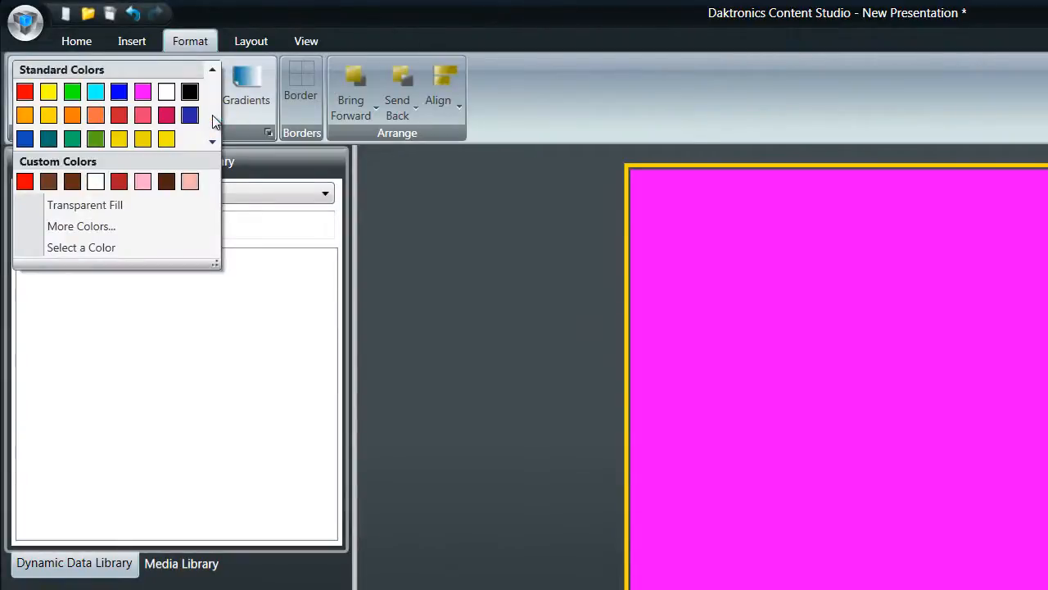
left_click(156, 234)
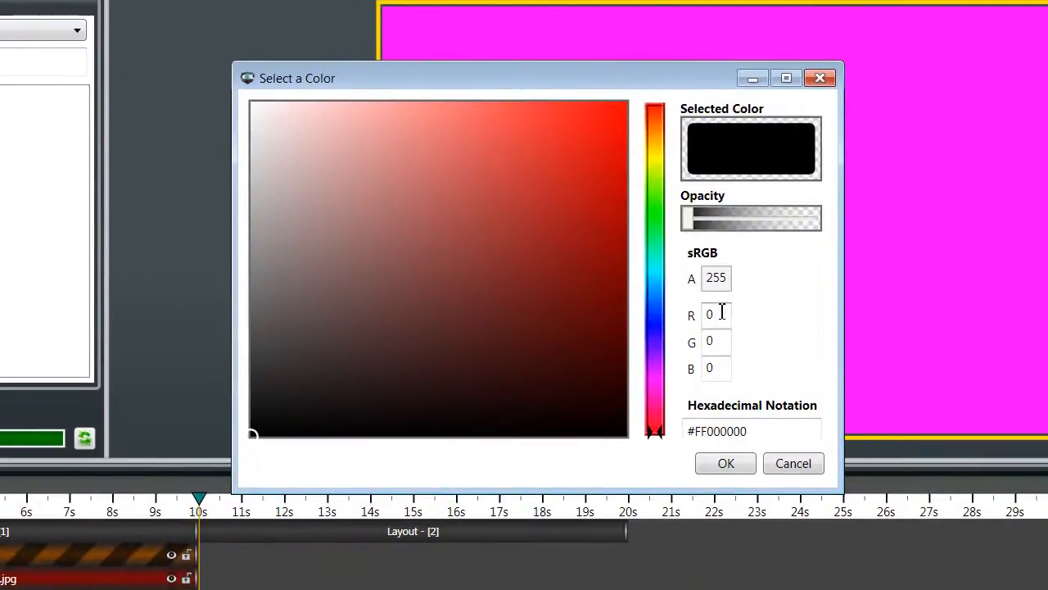
left_click(721, 312)
type("247")
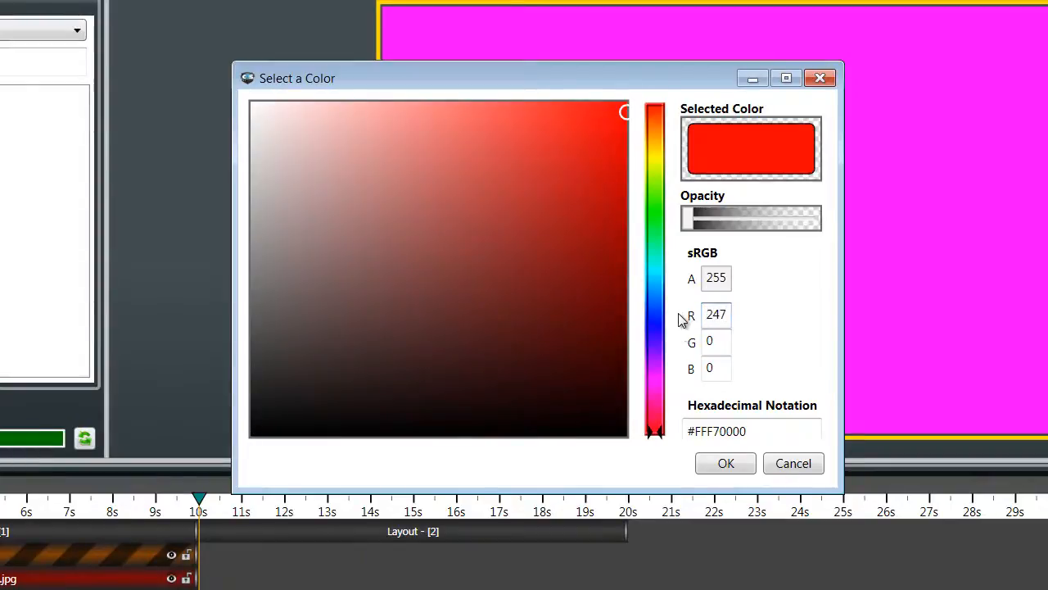
left_click(728, 463)
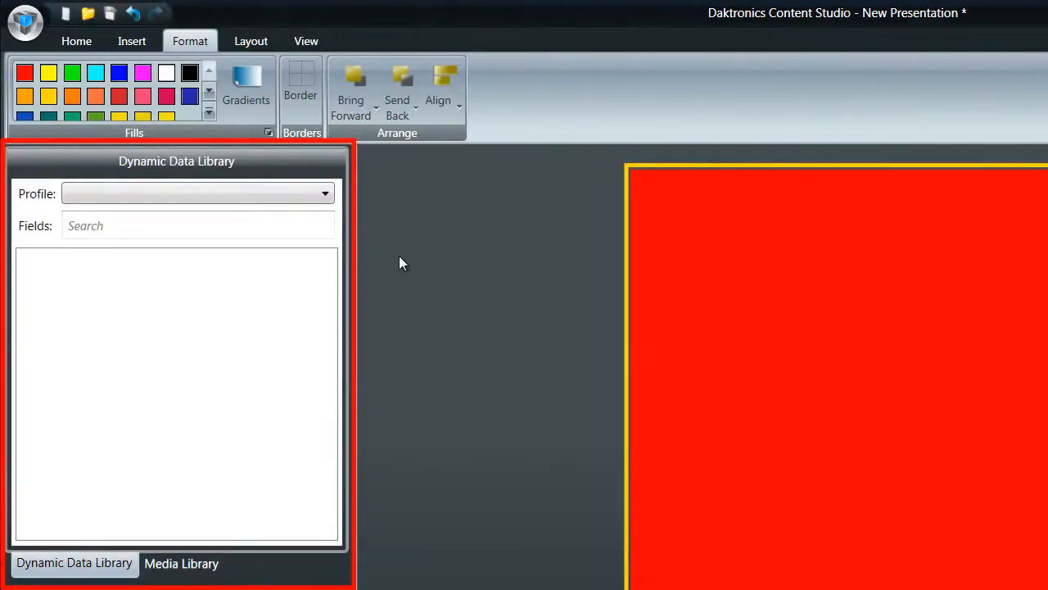
Step: Load the Baseball: MLB (DakStats) data profile and expand its Game In Progress: Baseball fields
left_click(326, 196)
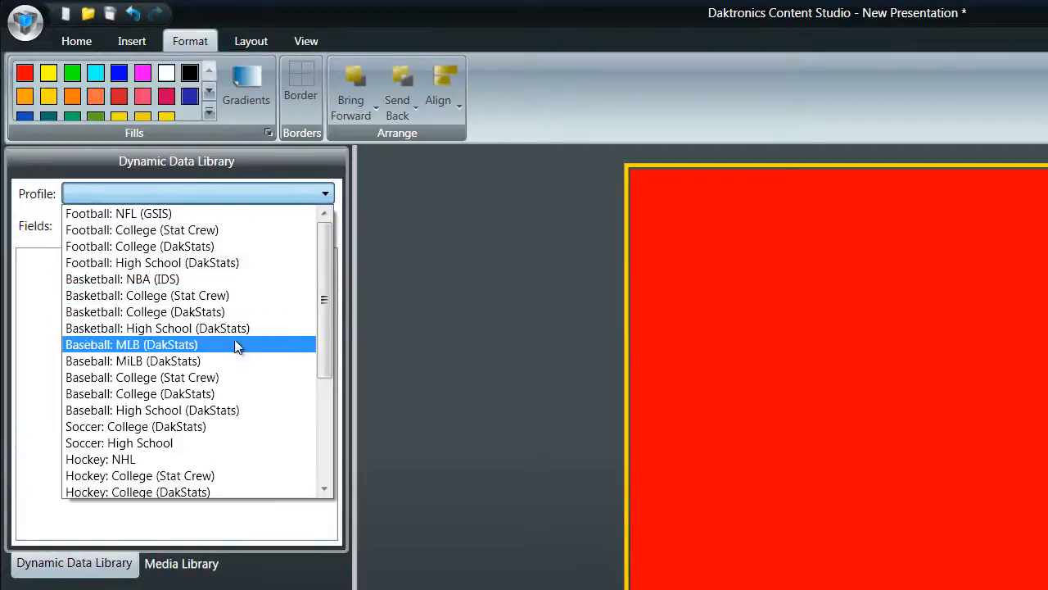
left_click(163, 350)
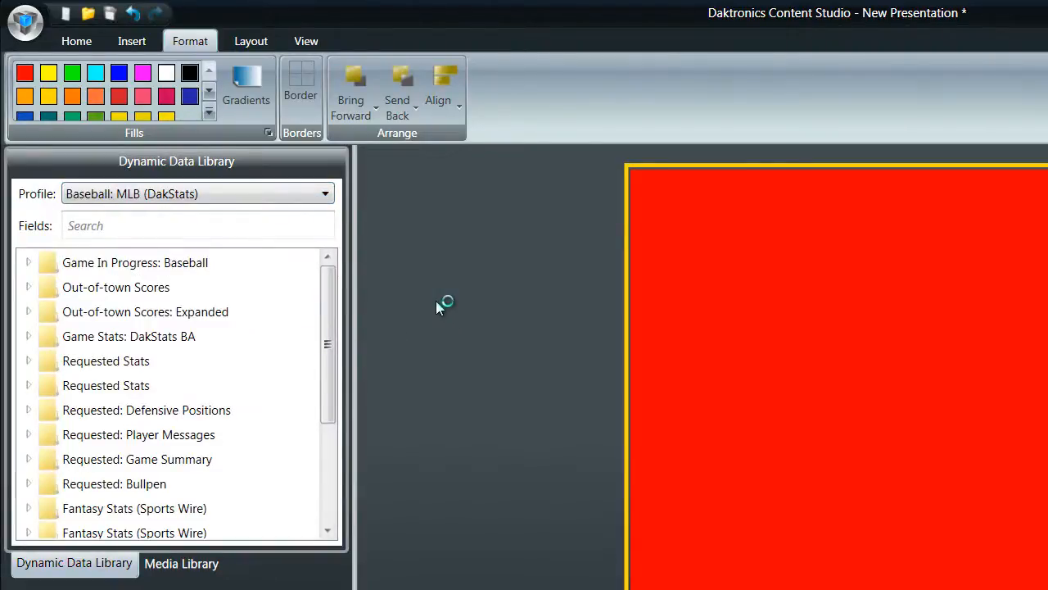
left_click(28, 263)
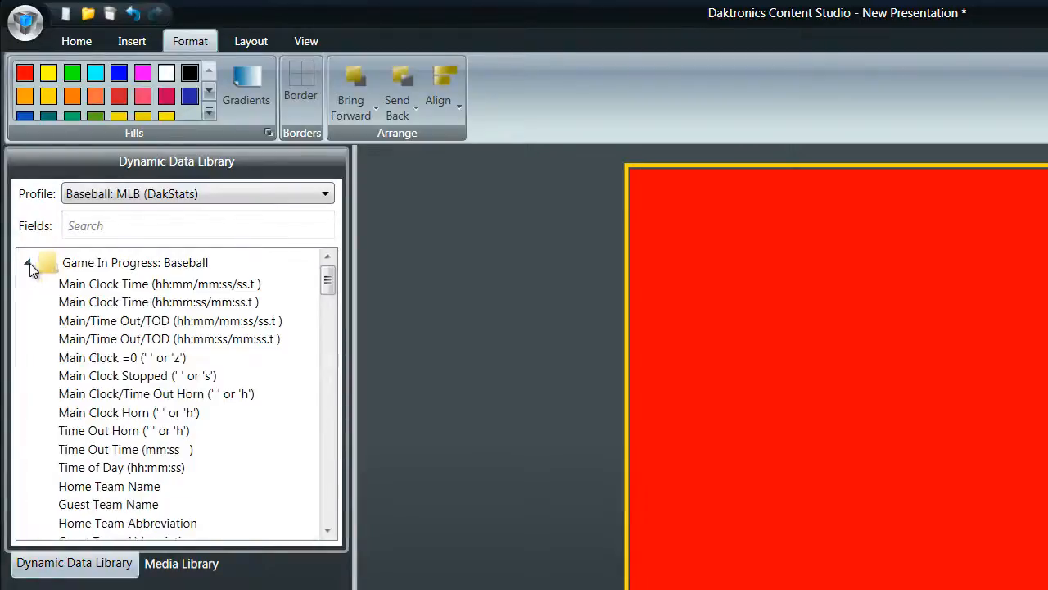
Step: Place the Home Team Name, Guest Team Name, Home Team Score and Guest Team Score fields one below another on the second layout
left_click_drag(115, 488, 547, 269)
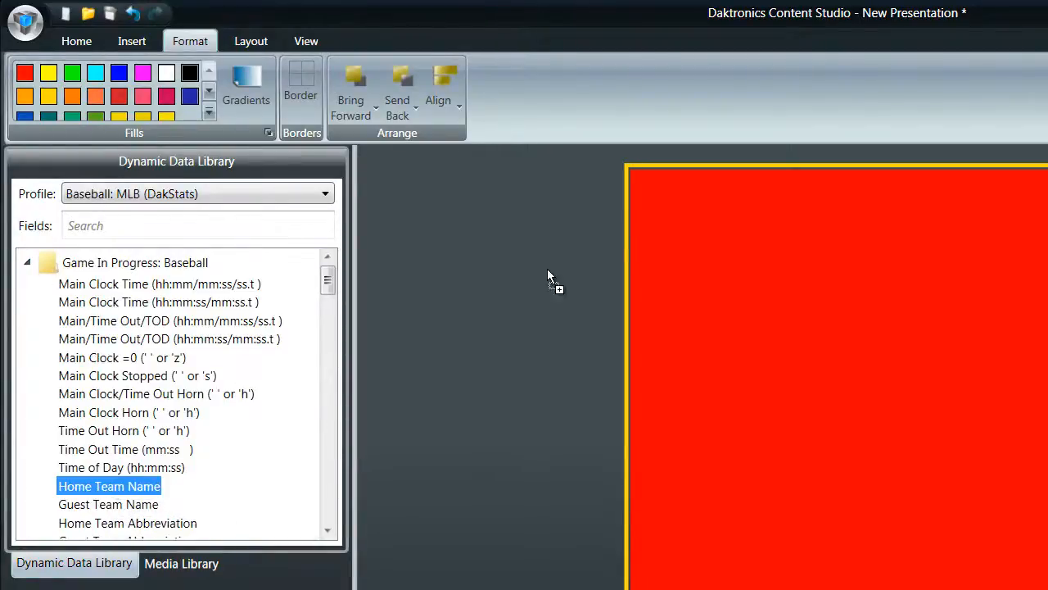
left_click_drag(660, 193, 660, 193)
left_click_drag(82, 503, 670, 234)
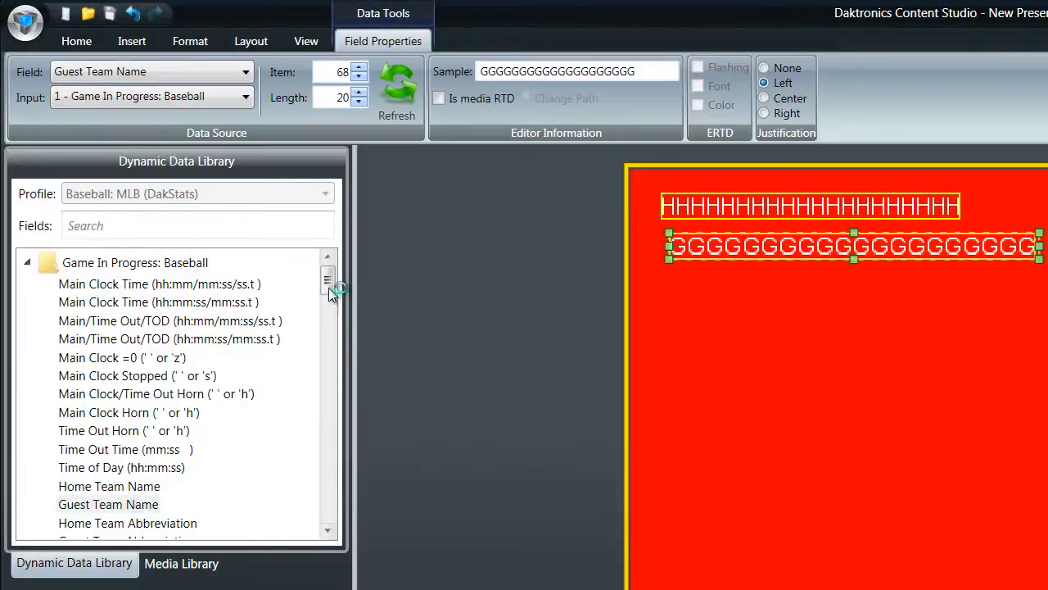
left_click_drag(332, 290, 330, 312)
left_click_drag(138, 370, 651, 332)
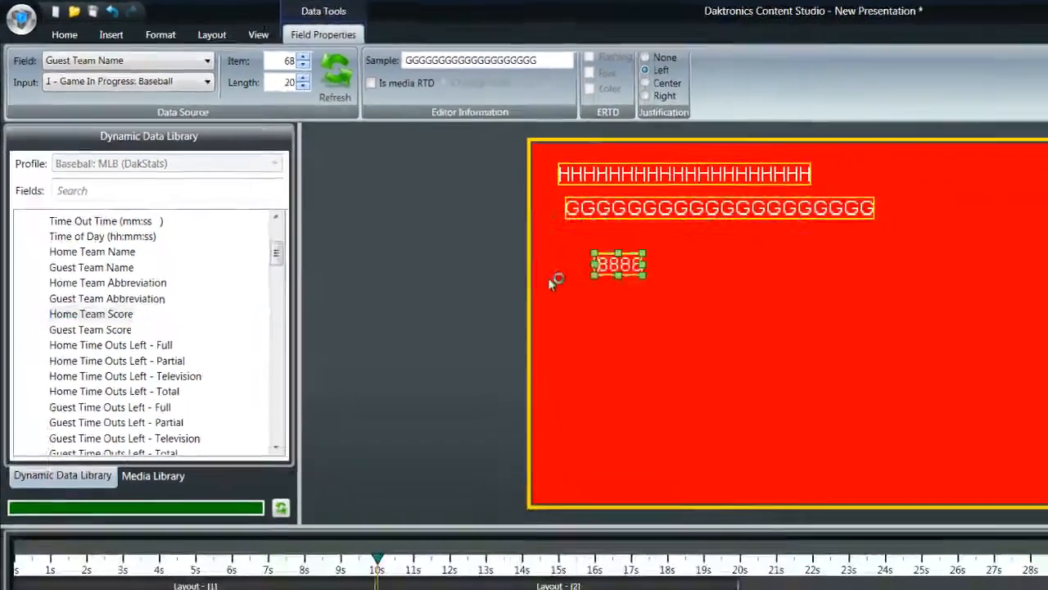
left_click_drag(92, 330, 620, 315)
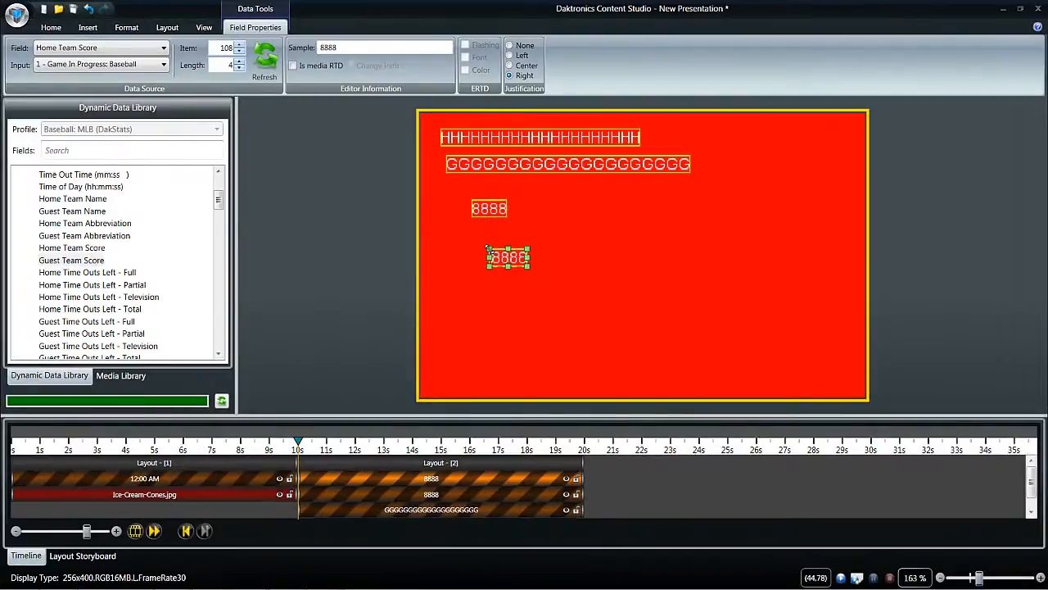
Step: Left-align the text of the Home Team Name field and right-align the text of the Home Team Score field
left_click(52, 28)
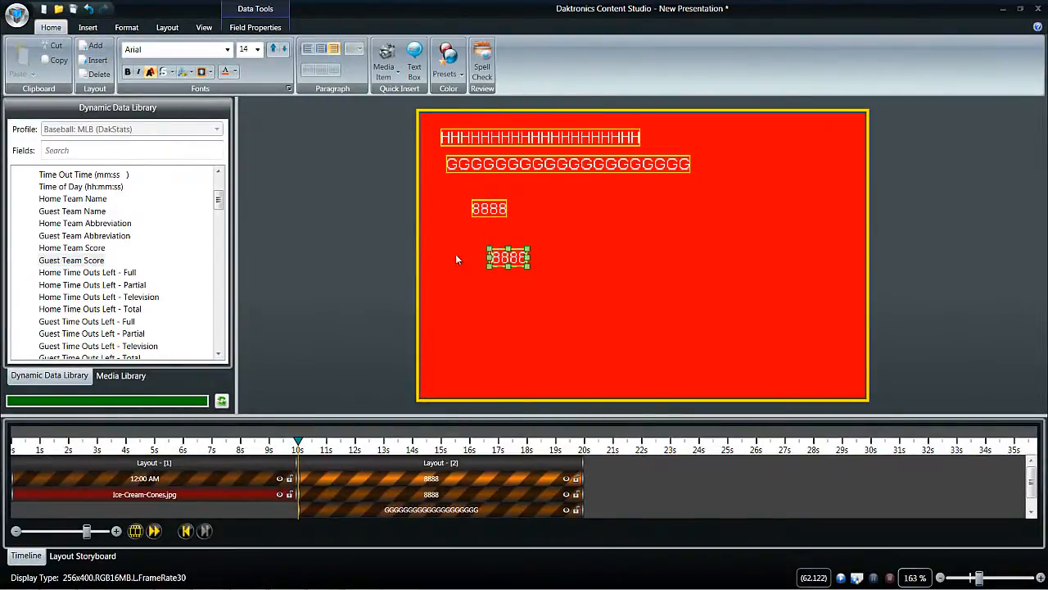
left_click(487, 213, "ctrl")
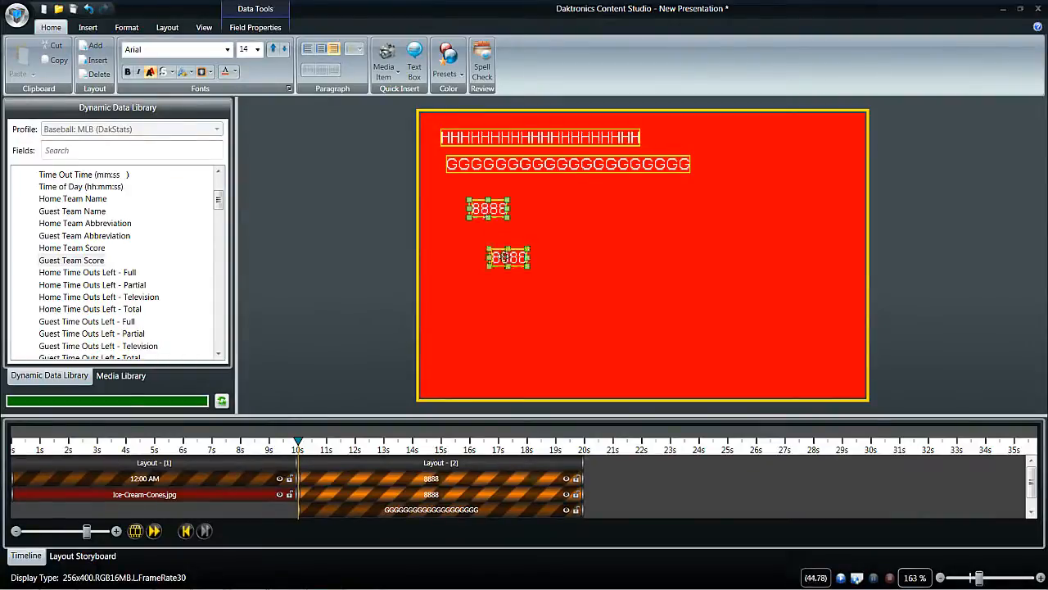
left_click(480, 168, "ctrl")
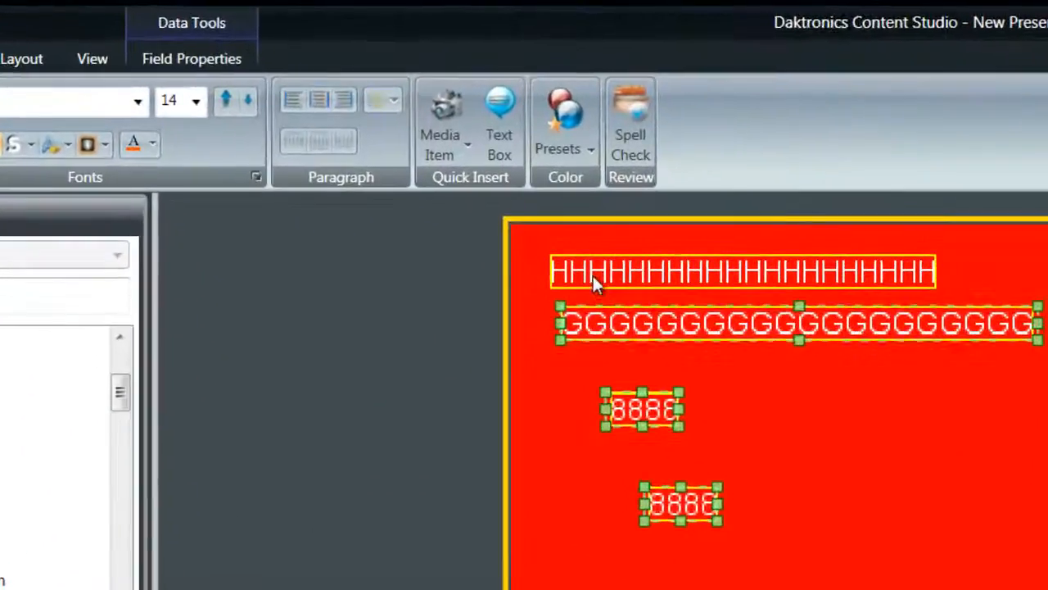
left_click(593, 434)
left_click(645, 283)
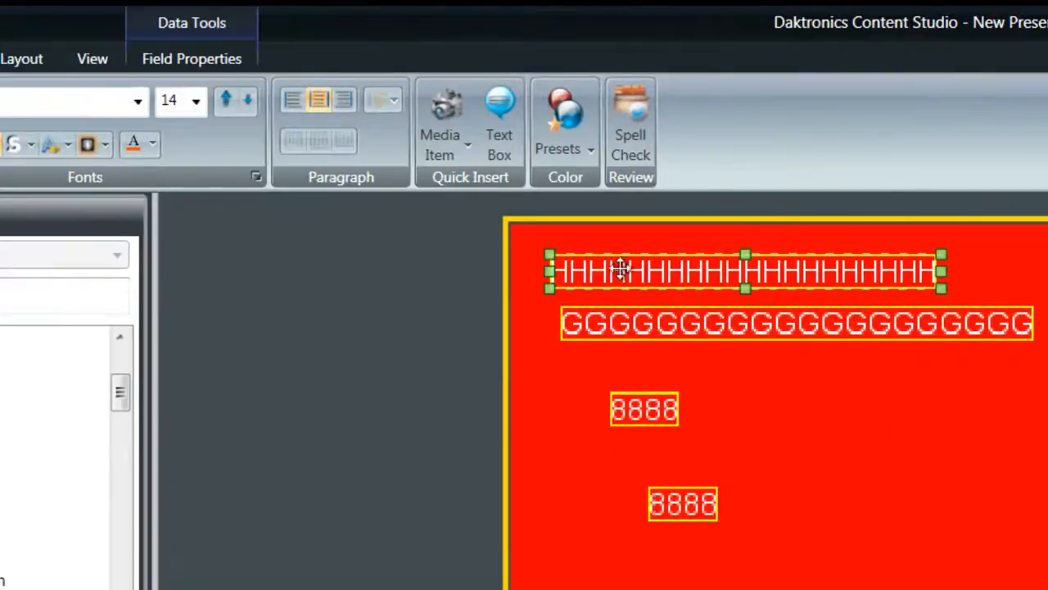
left_click(300, 99)
left_click(651, 408)
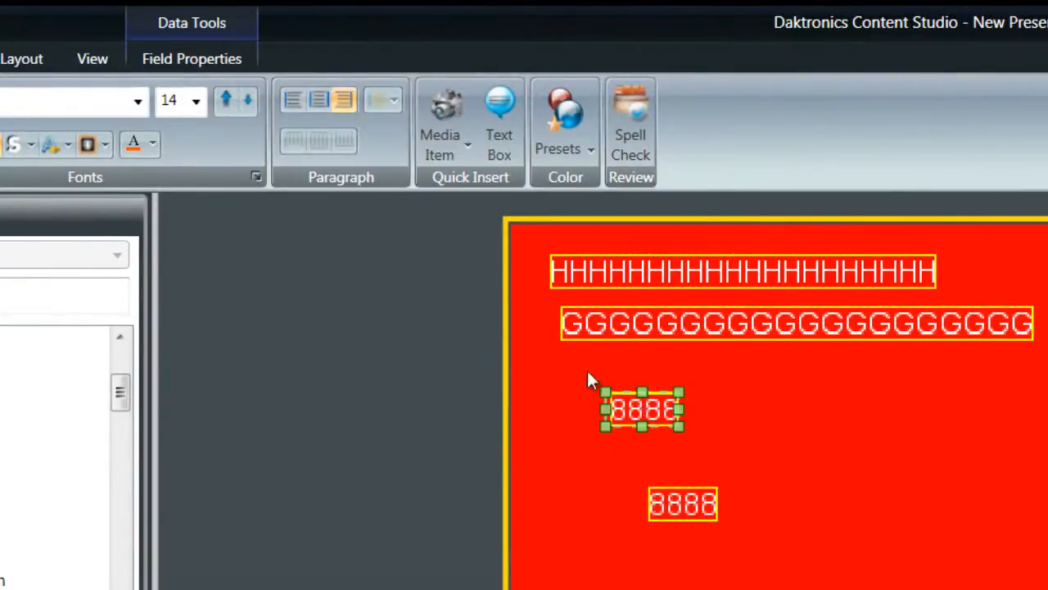
left_click(342, 102)
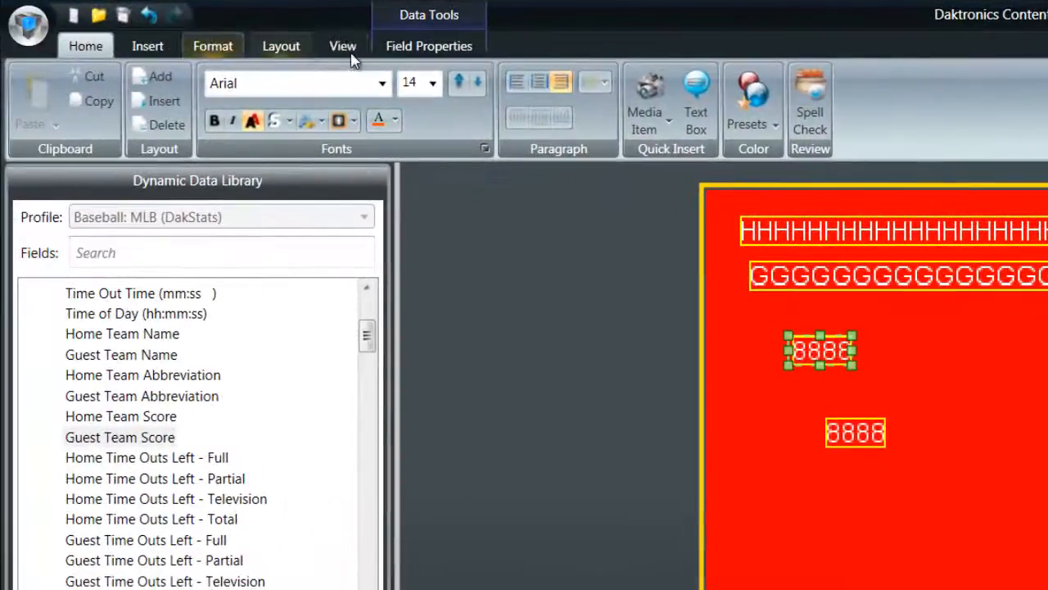
Step: Preview the whole presentation and stop the playback
left_click(347, 51)
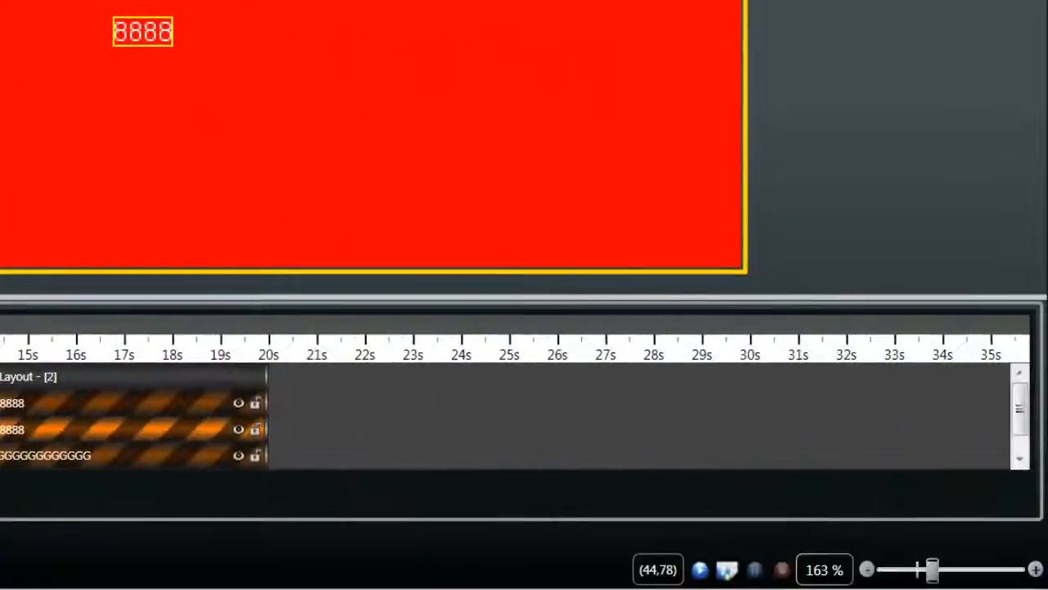
left_click(709, 570)
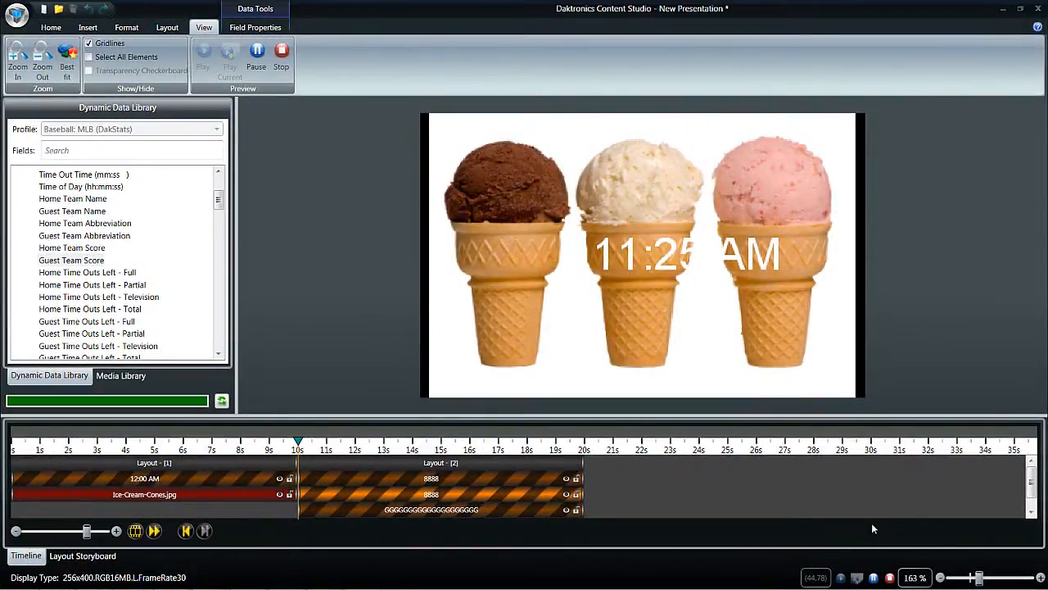
left_click(890, 578)
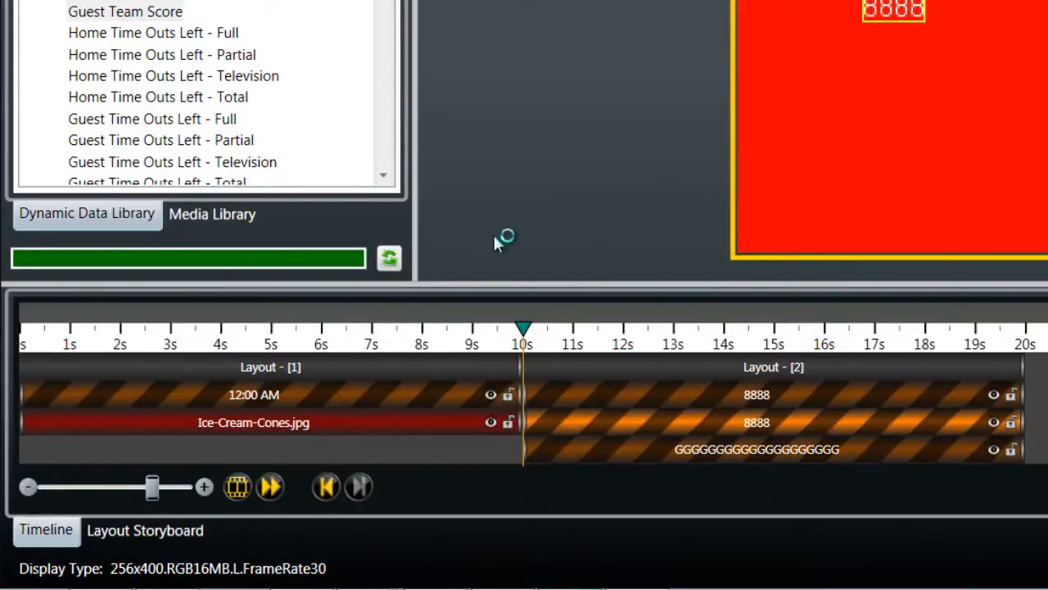
Step: Shorten the first layout's duration to 4 seconds on the timeline
left_click(205, 487)
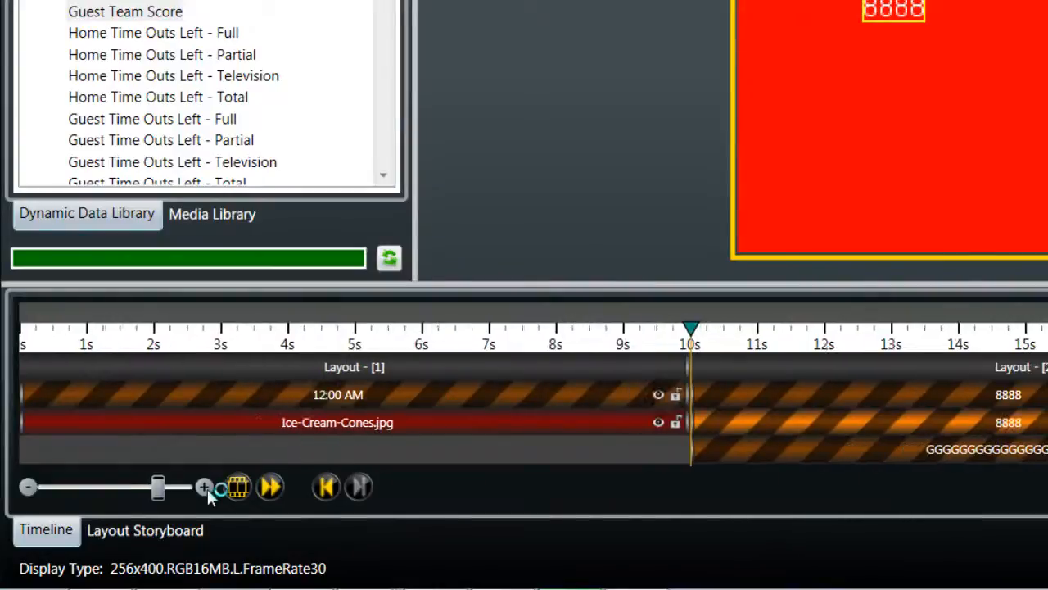
left_click(205, 487)
left_click(28, 487)
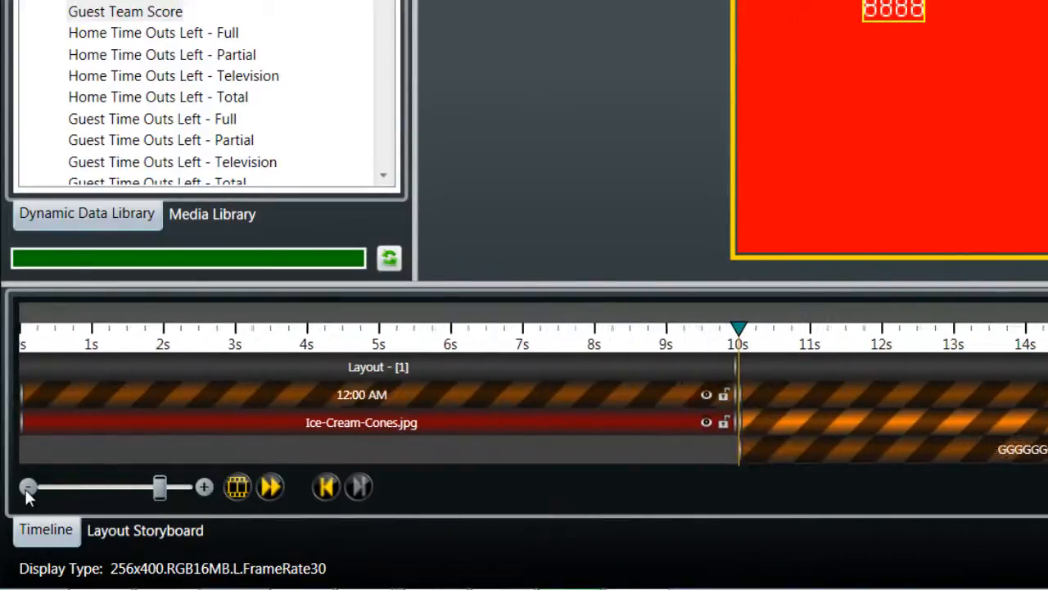
left_click(28, 488)
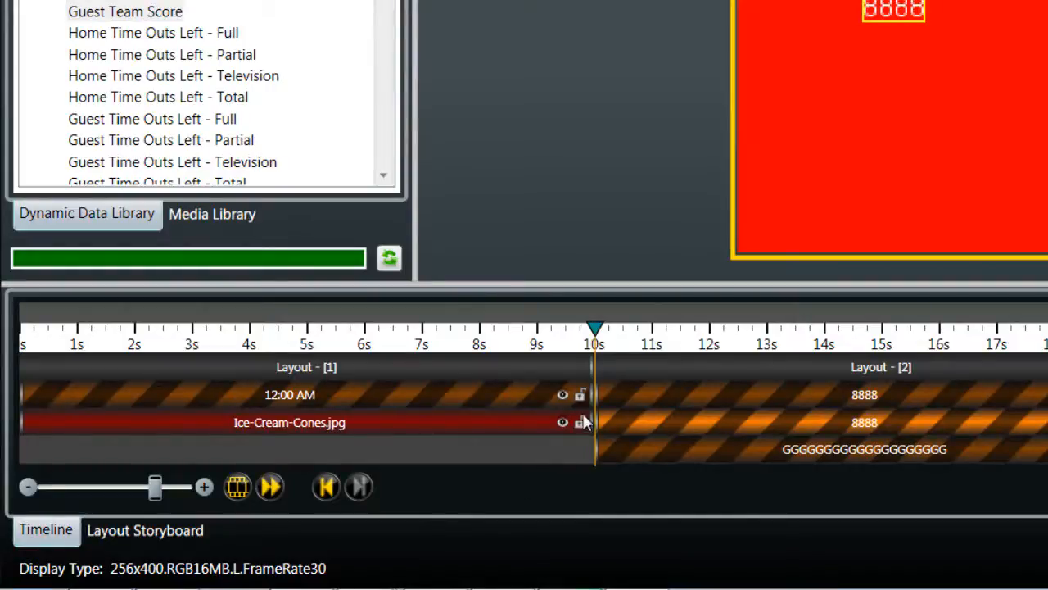
left_click_drag(584, 423, 612, 442)
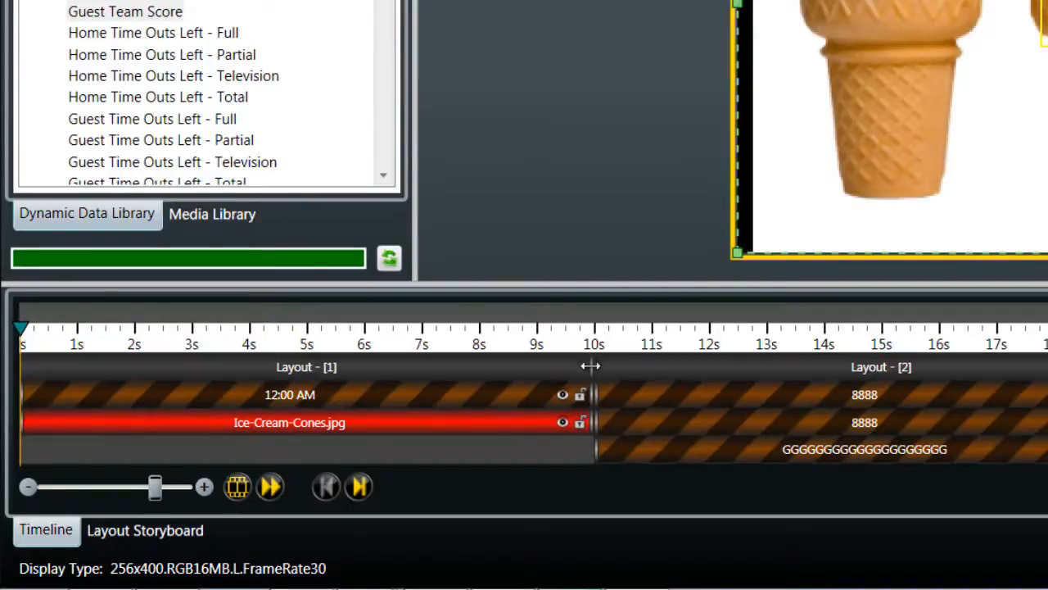
left_click_drag(586, 368, 245, 376)
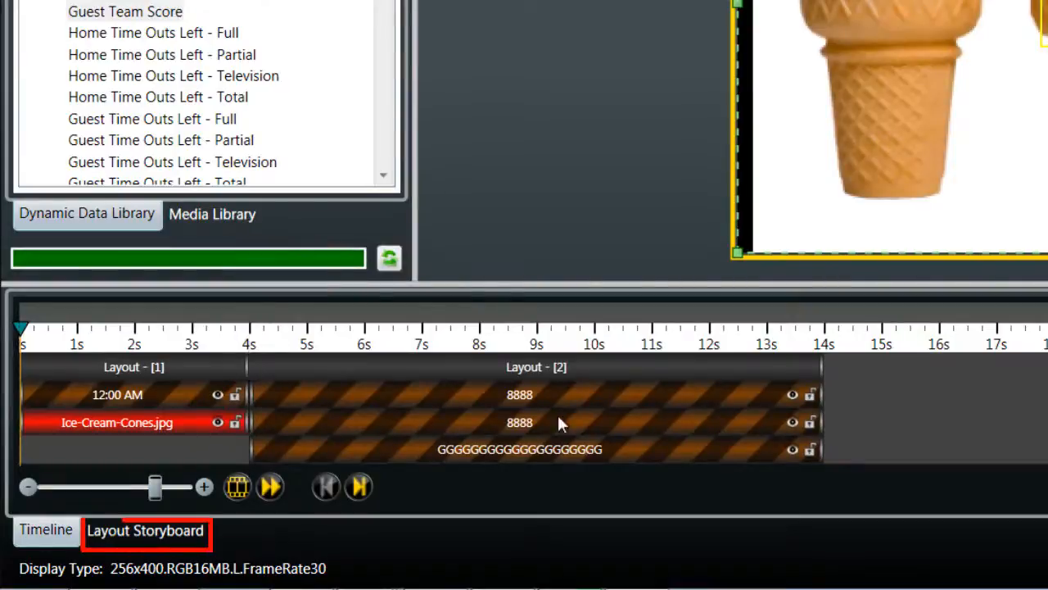
Step: Examine the transitions available for the second layout in the storyboard and in the Entry Transitions gallery
left_click(145, 540)
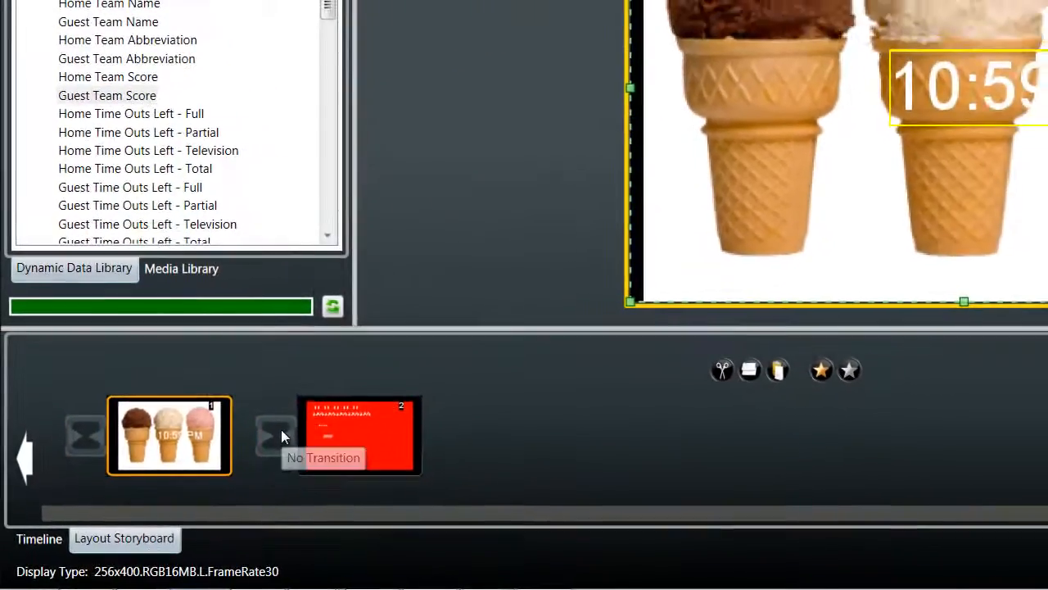
left_click(330, 405)
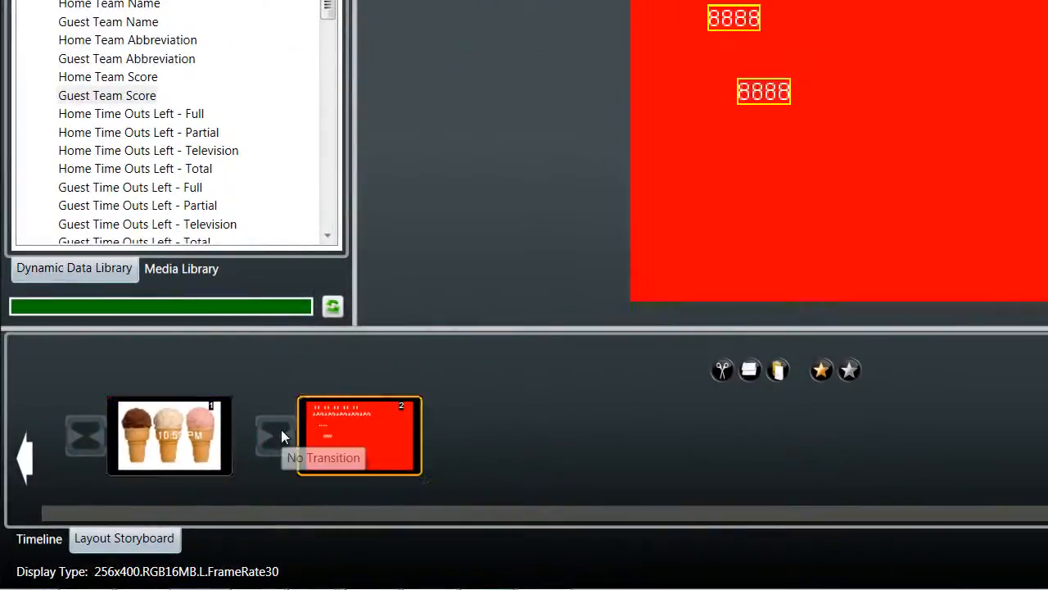
left_click(281, 429)
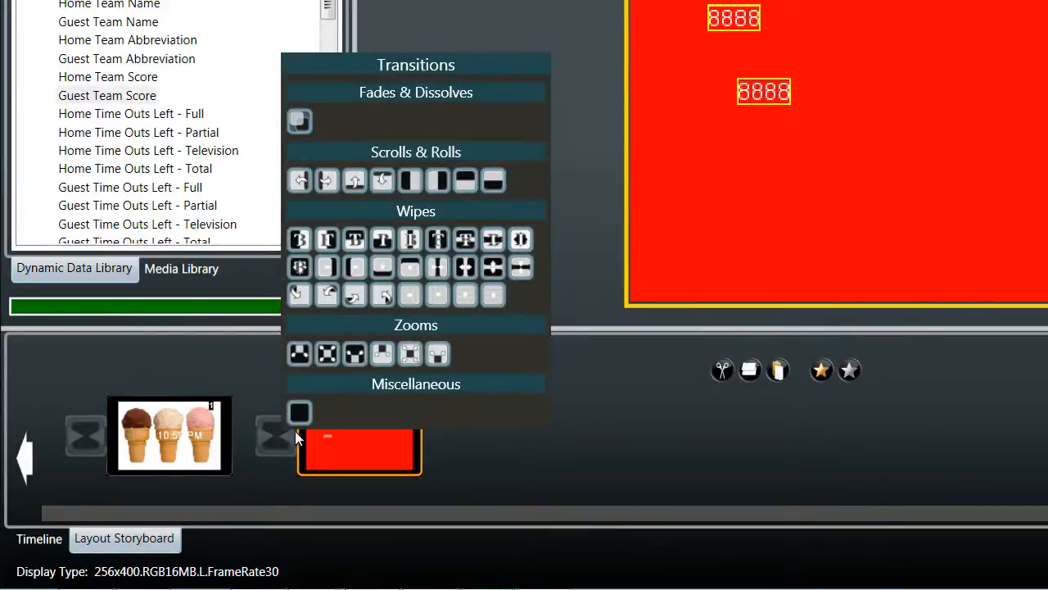
left_click(551, 461)
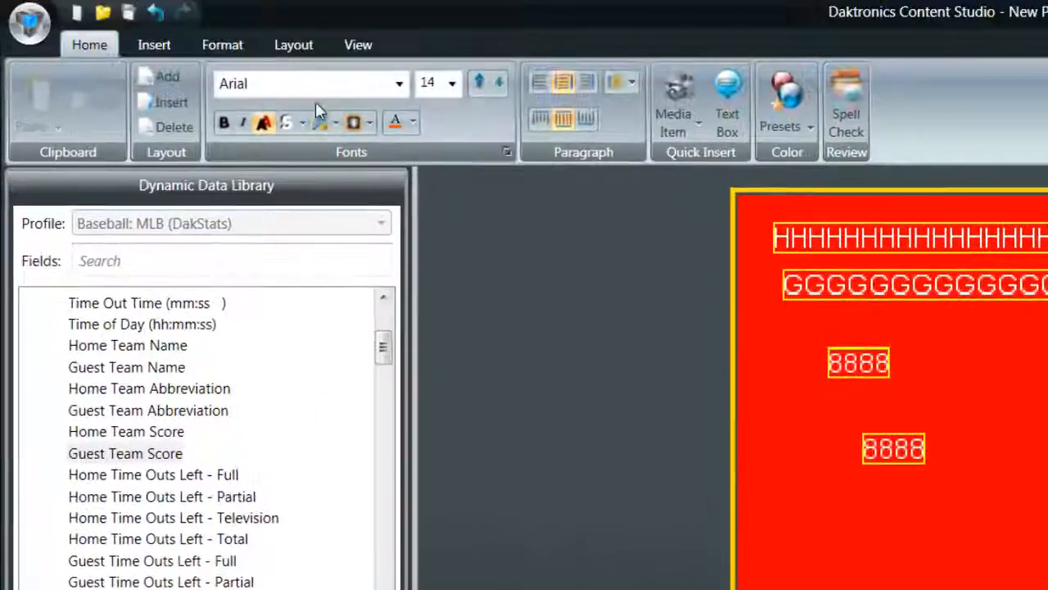
left_click(309, 48)
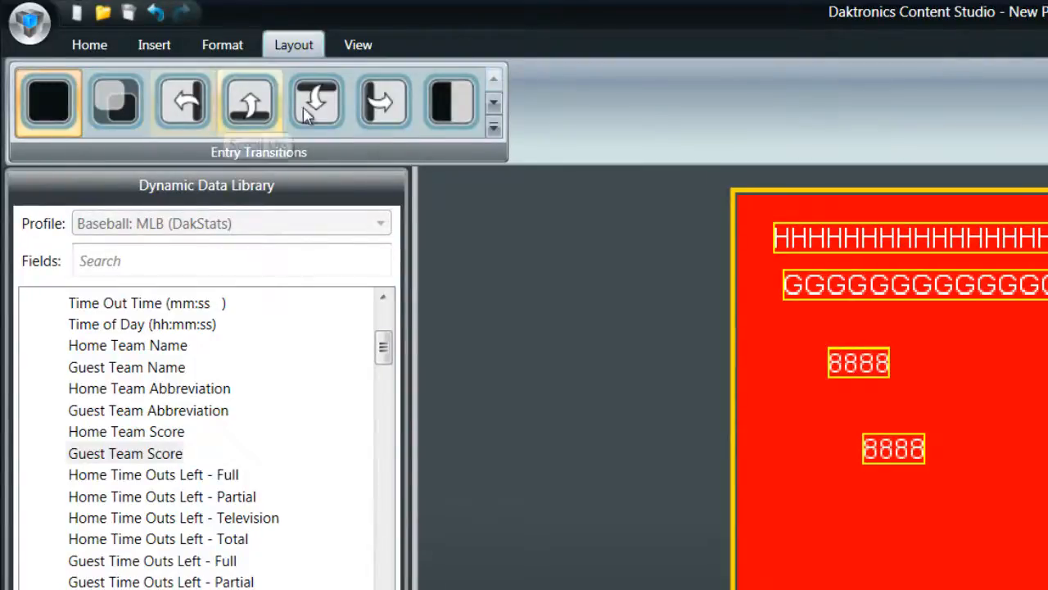
left_click(494, 129)
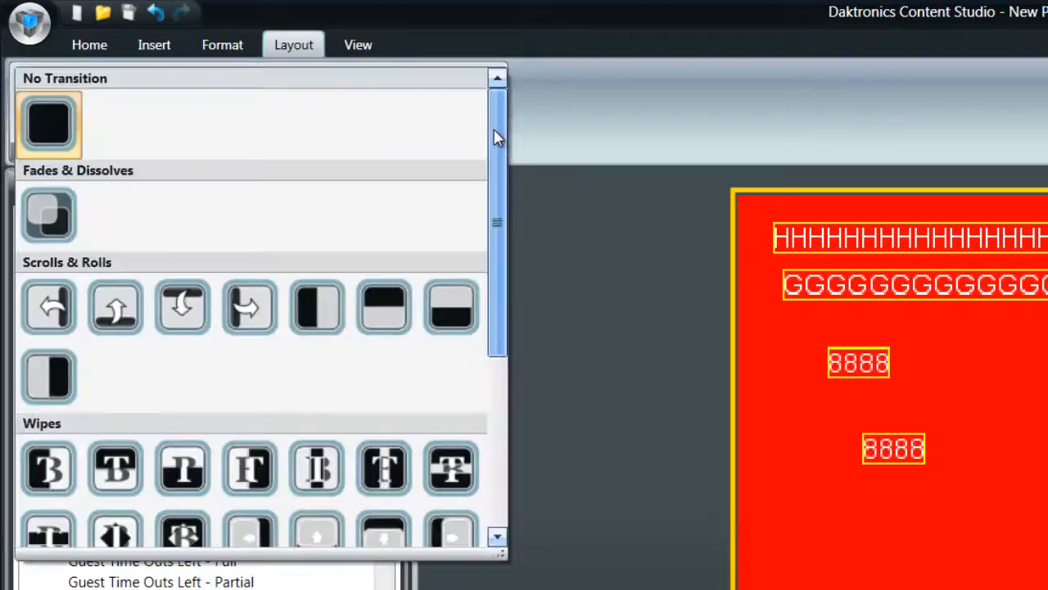
left_click_drag(497, 133, 514, 109)
left_click(605, 417)
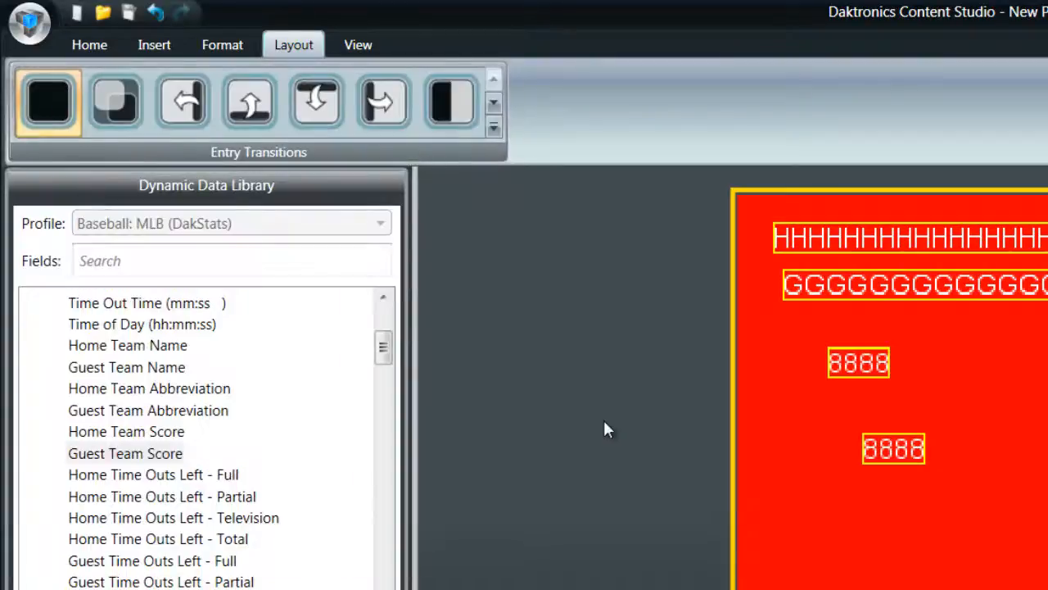
Step: Save the presentation
left_click(40, 32)
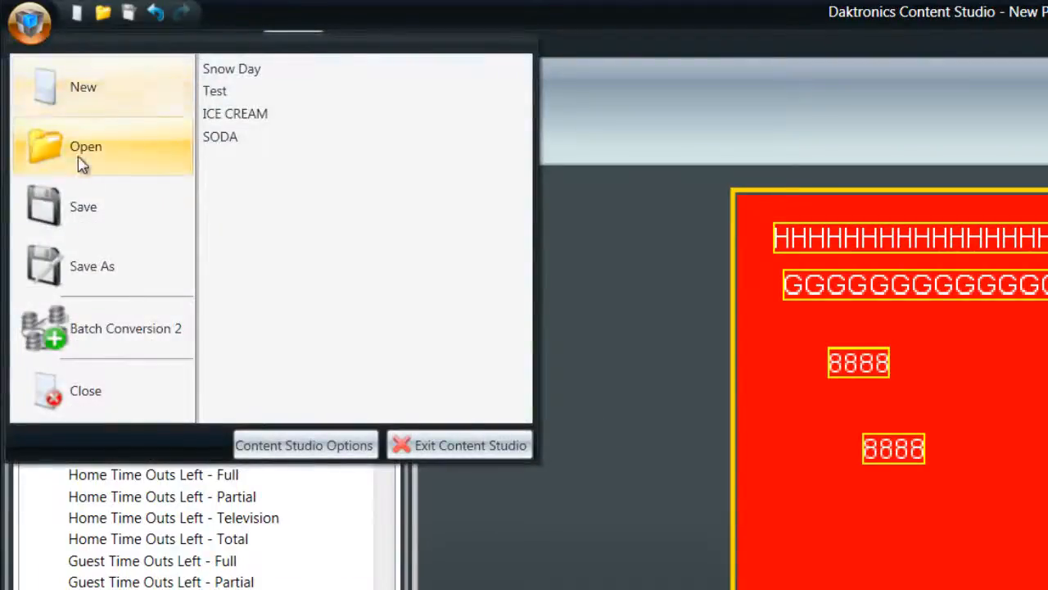
left_click(91, 209)
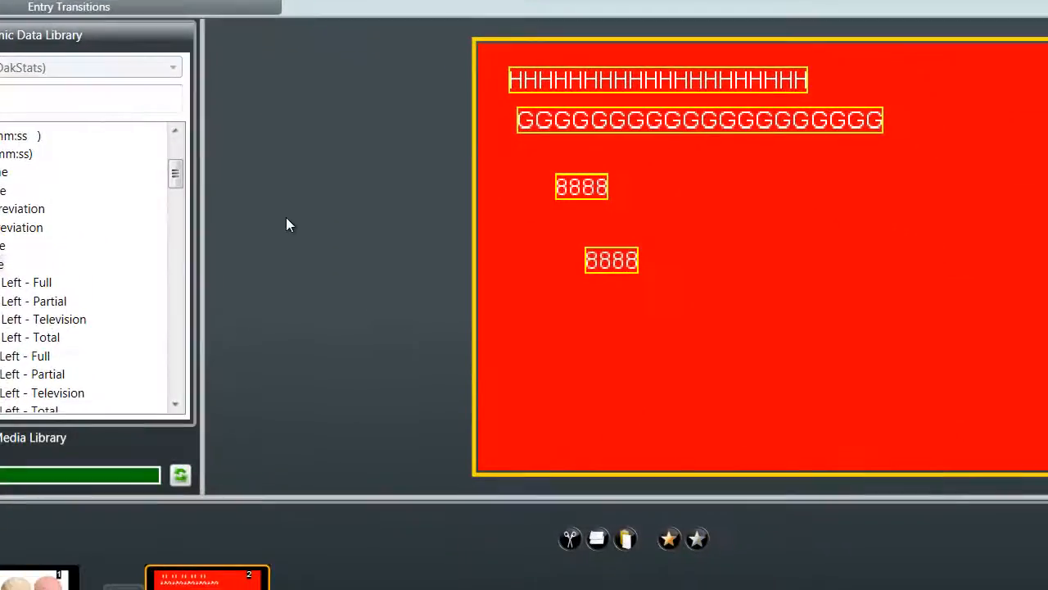